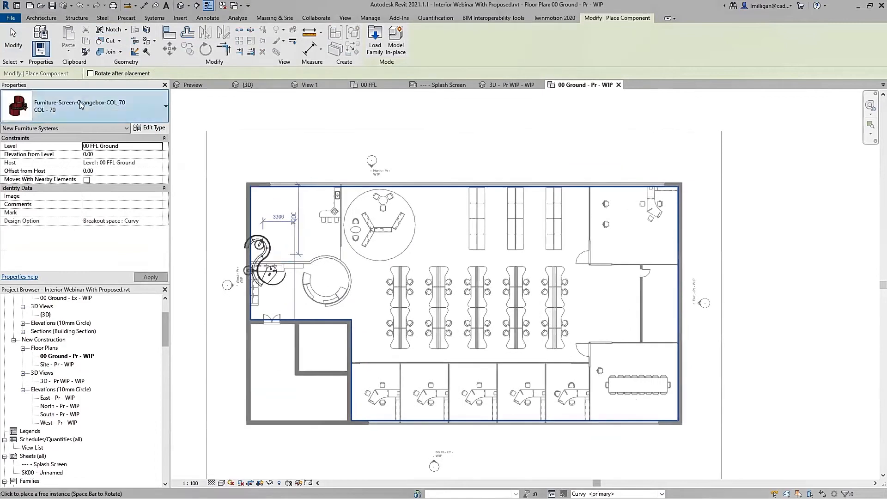
# Place a Furniture-Screen-Orangebox-COL_10 unit, rotated to fit the breakout room's north-west corner, in the Curvy option.
pyautogui.click(87, 107)
pyautogui.click(88, 196)
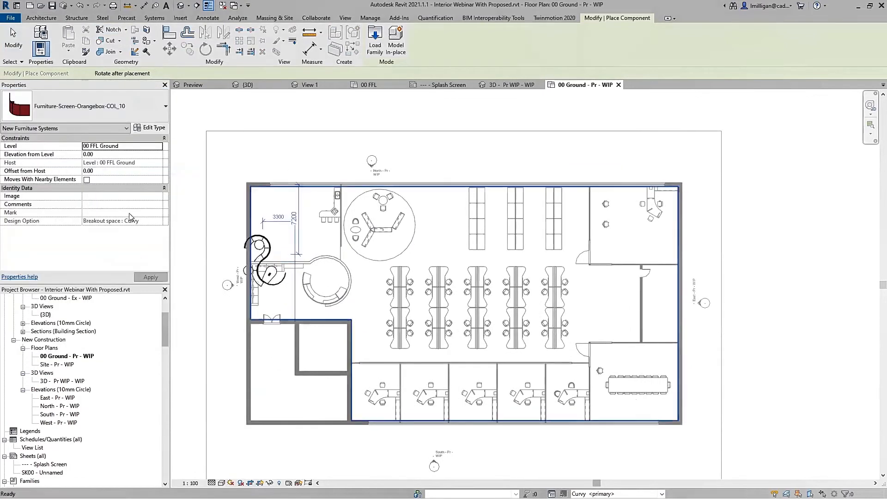
pyautogui.scroll(4, 258, 213)
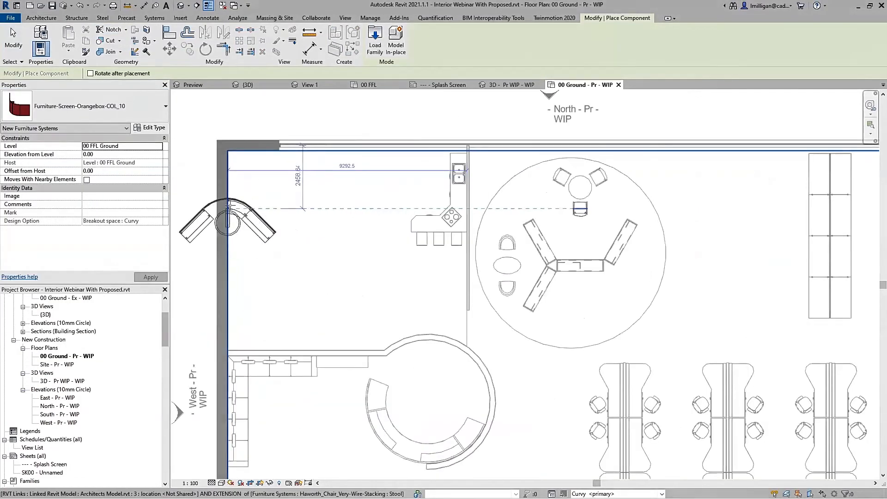
pyautogui.press('space')
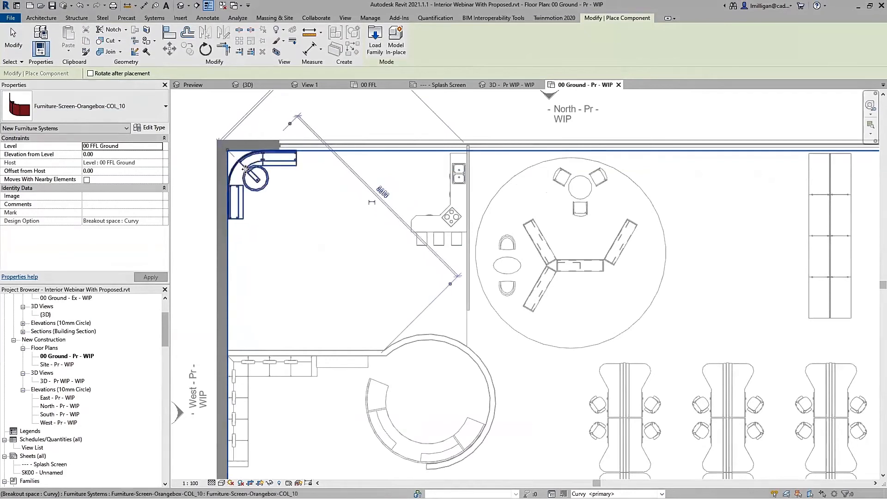
# Place a rotated Furniture-Screen-Orangebox-COL_70 unit of type COL - 70 in the middle of the breakout room.
pyautogui.click(97, 107)
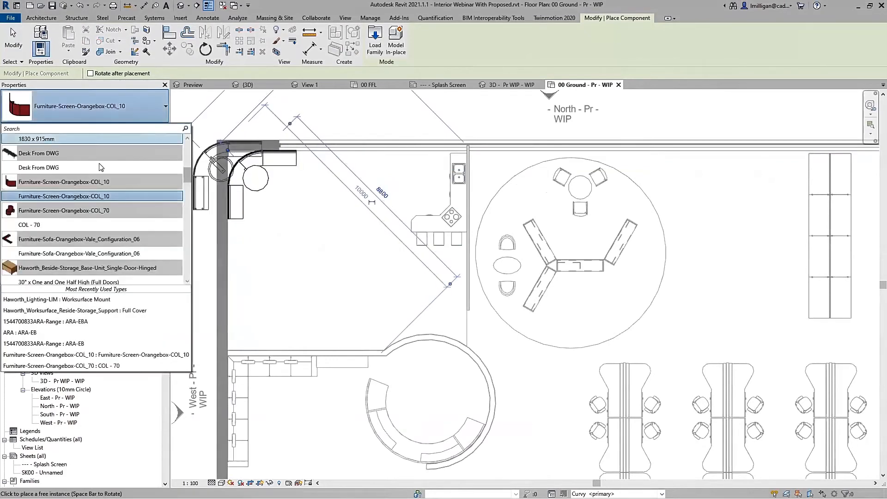
pyautogui.click(77, 224)
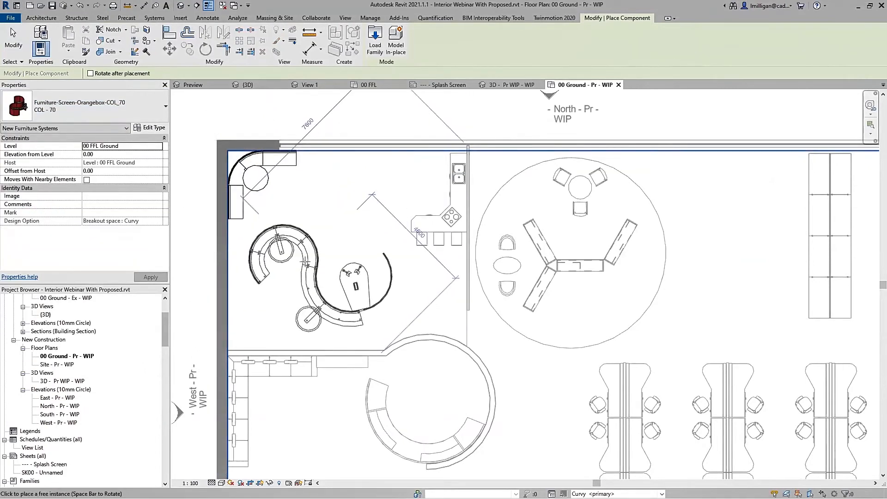
pyautogui.press('space')
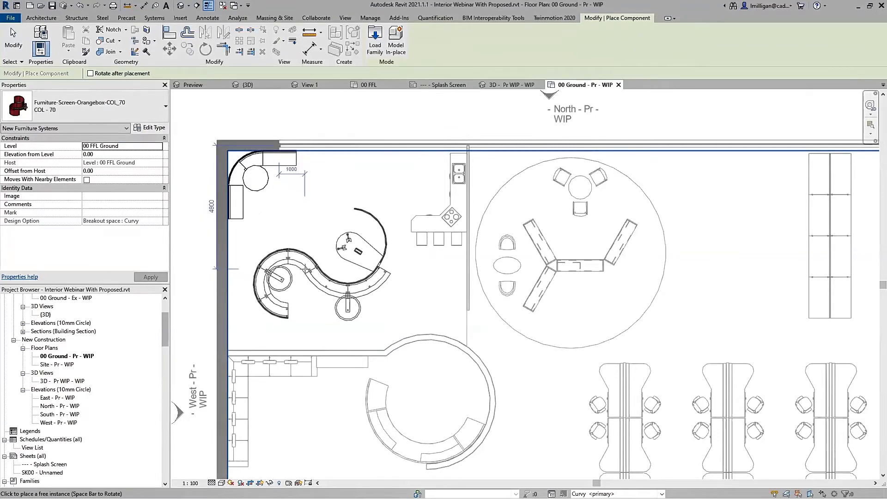
pyautogui.click(306, 269)
pyautogui.press('Escape')
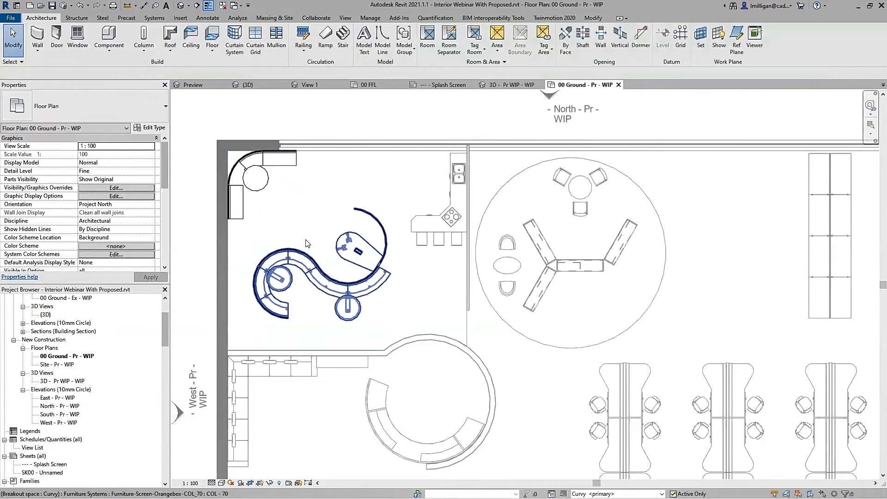
# Inspect the curvy furniture in the 3D - Pr WIP - WIP view with Main Model as the active design option, selecting there.
pyautogui.doubleClick(69, 381)
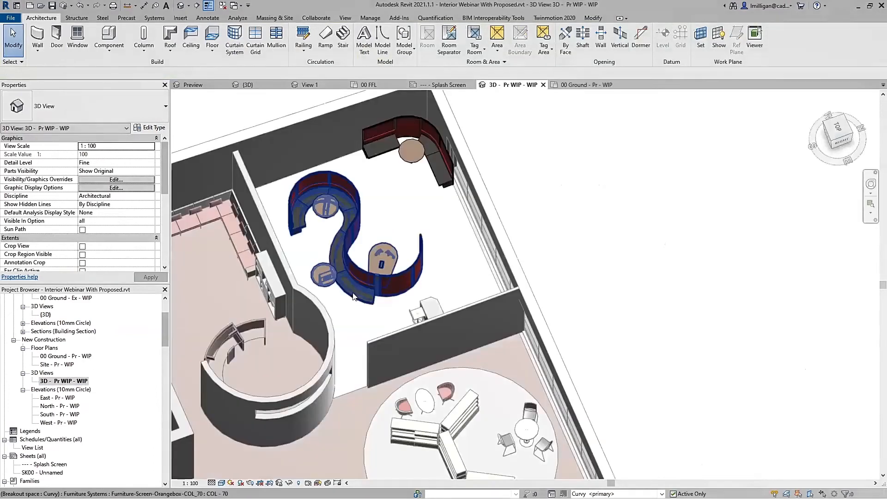
pyautogui.moveTo(496, 232)
pyautogui.keyDown('shift'); pyautogui.mouseDown(button='middle')
pyautogui.moveTo(457, 265)
pyautogui.moveTo(508, 237)
pyautogui.mouseUp(button='middle'); pyautogui.keyUp('shift')
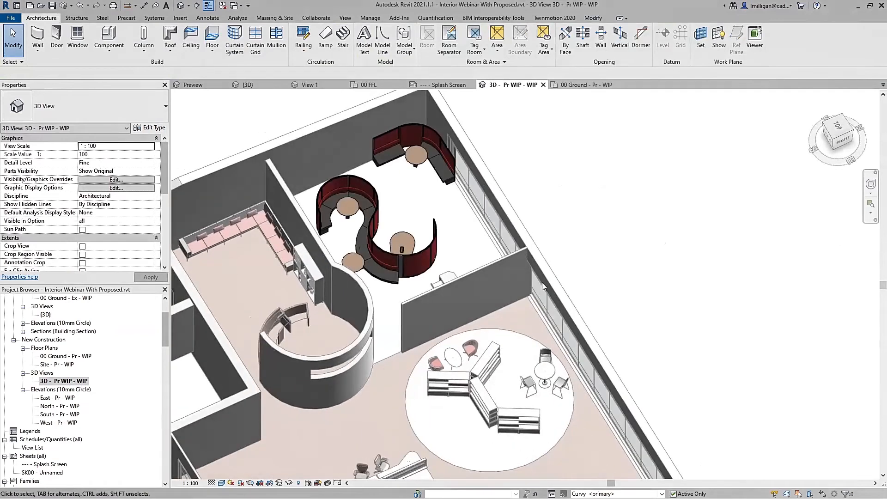
pyautogui.click(615, 494)
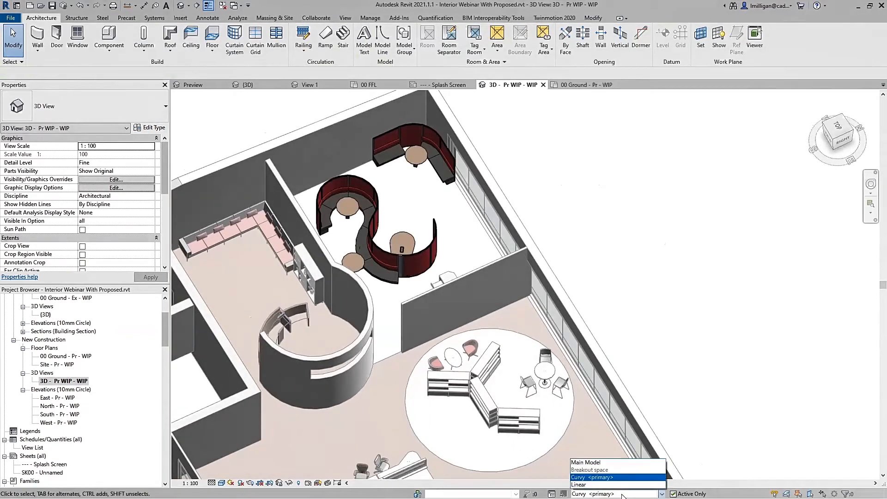
pyautogui.click(623, 463)
pyautogui.click(418, 252)
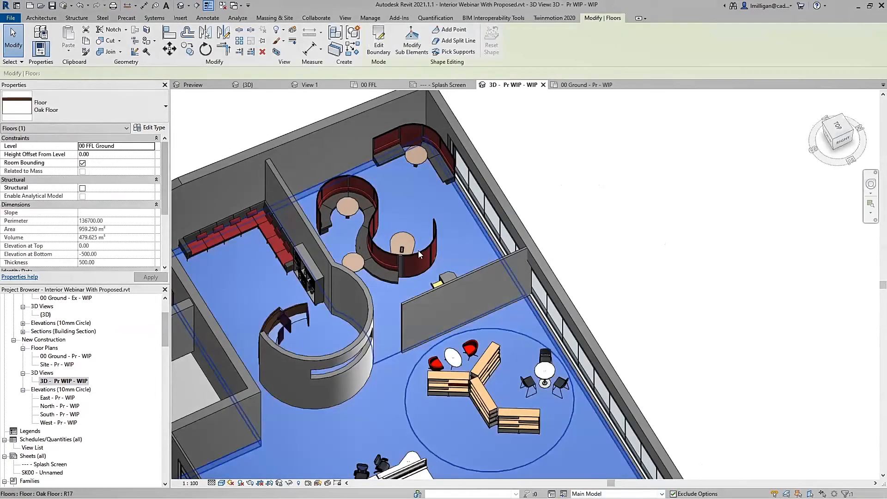
# Make Curvy the active design option and select the S-shaped COL - 70 screen in the 3D view.
pyautogui.click(614, 493)
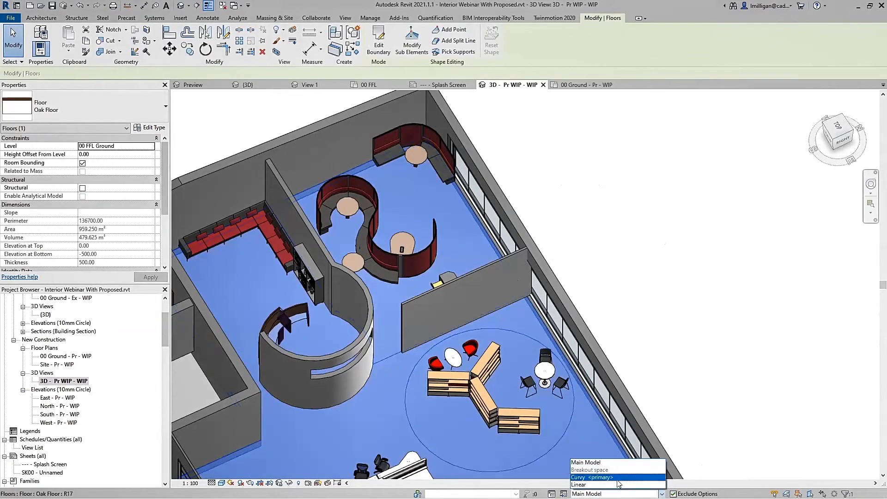
pyautogui.click(621, 478)
pyautogui.click(420, 258)
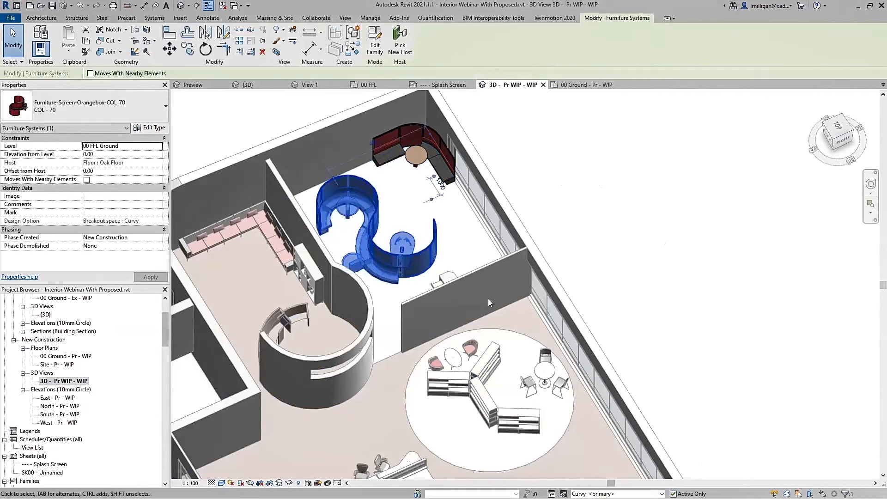
# View the Linear design option in 3D and return the active option to Main Model.
pyautogui.click(605, 494)
pyautogui.click(603, 485)
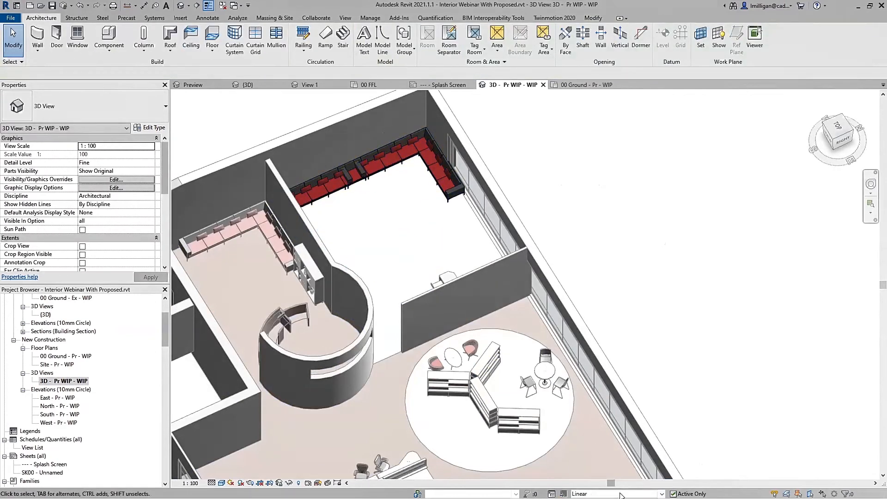
pyautogui.click(618, 494)
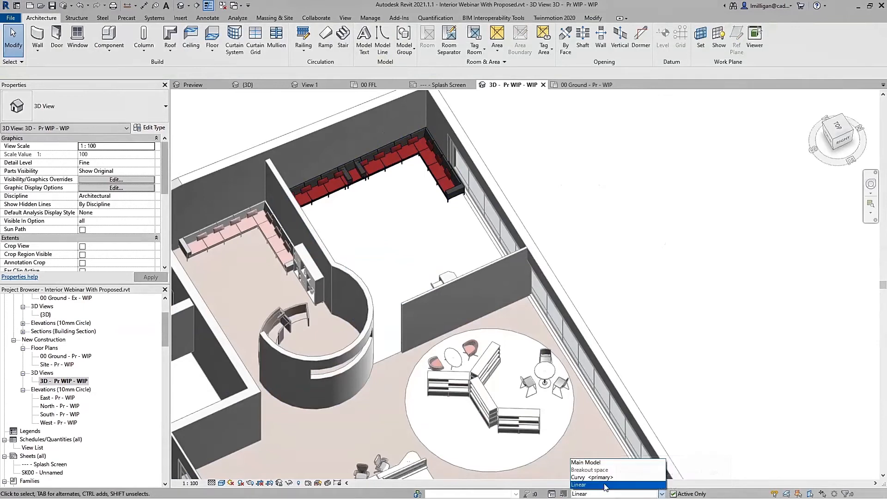
pyautogui.click(601, 462)
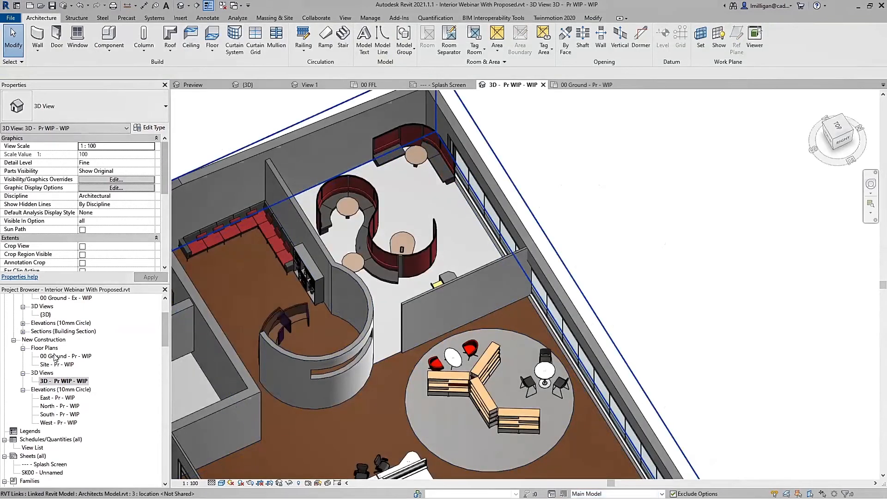
# Open the 00 Ground - Pr - WIP floor plan and view it with the Linear design option active.
pyautogui.doubleClick(66, 356)
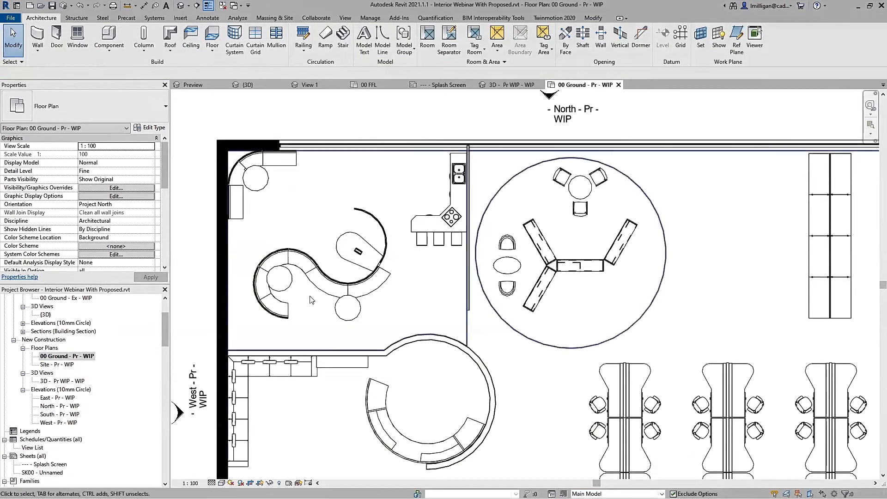
pyautogui.click(614, 493)
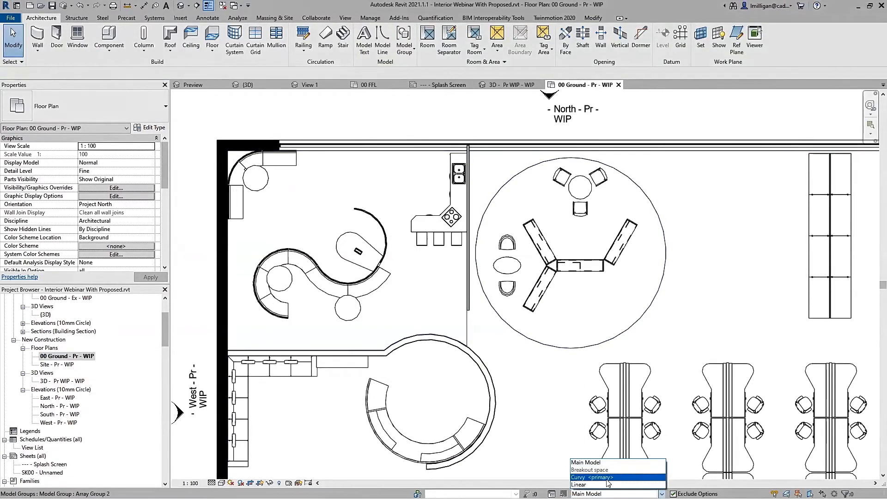
pyautogui.click(605, 484)
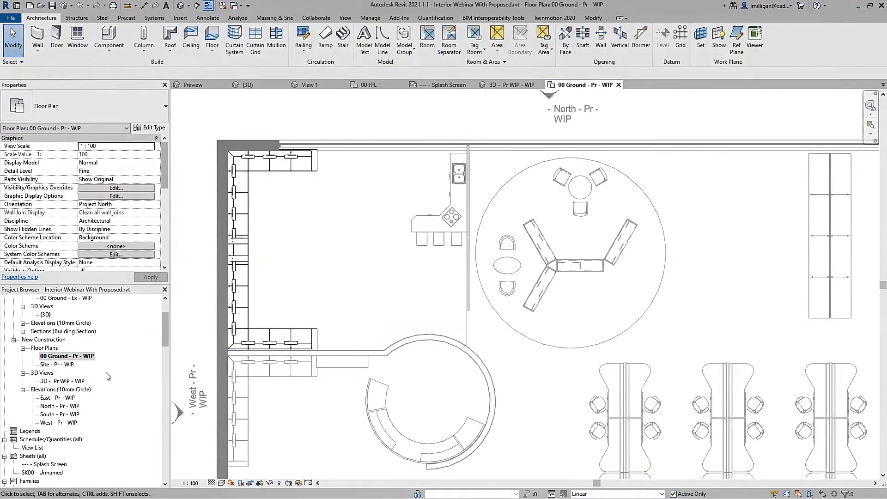
# Reopen the 3D - Pr WIP - WIP view and set the active design option to Main Model.
pyautogui.doubleClick(63, 382)
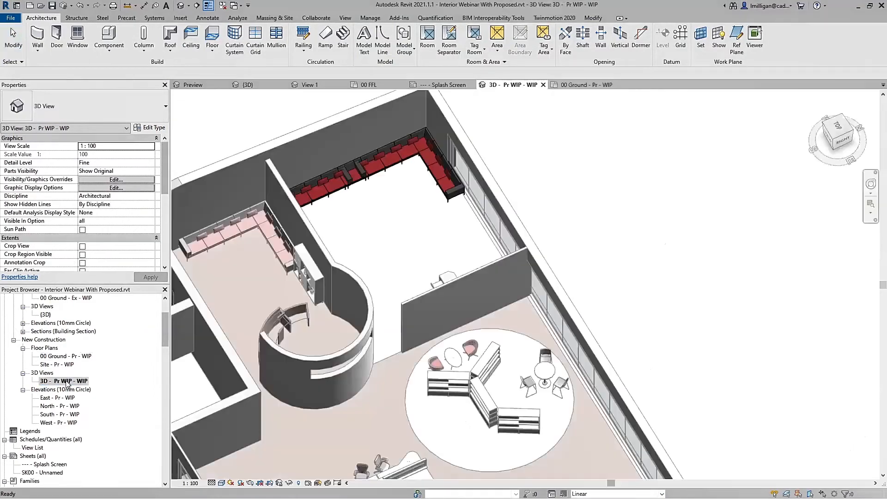
pyautogui.click(593, 492)
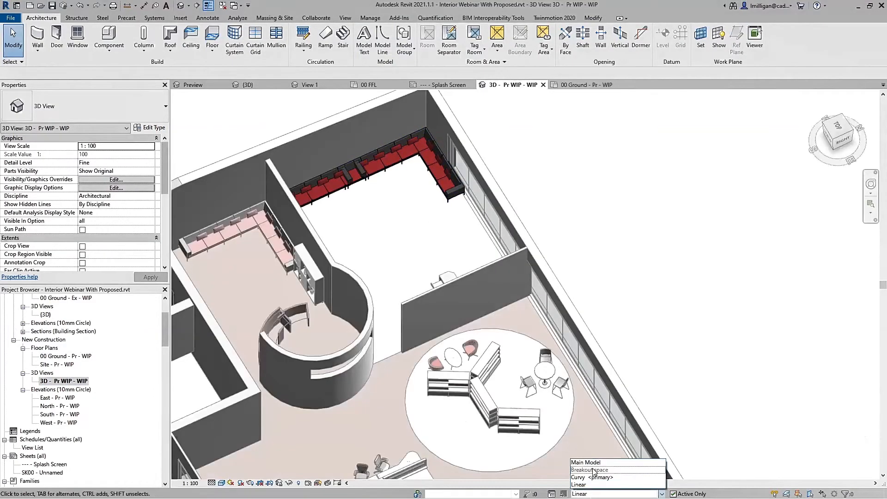
pyautogui.click(593, 464)
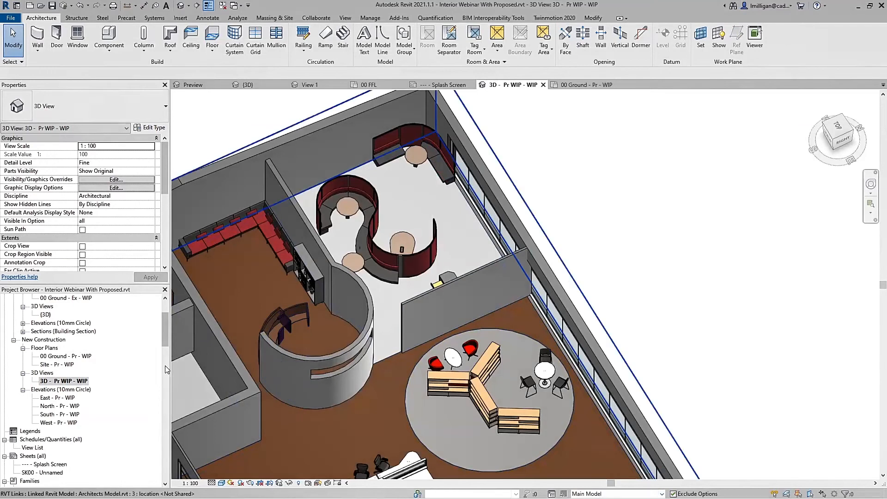
# Duplicate the 00 Ground - Pr - WIP floor plan with detailing, and duplicate the resulting copy the same way.
pyautogui.doubleClick(65, 356)
pyautogui.rightClick(65, 356)
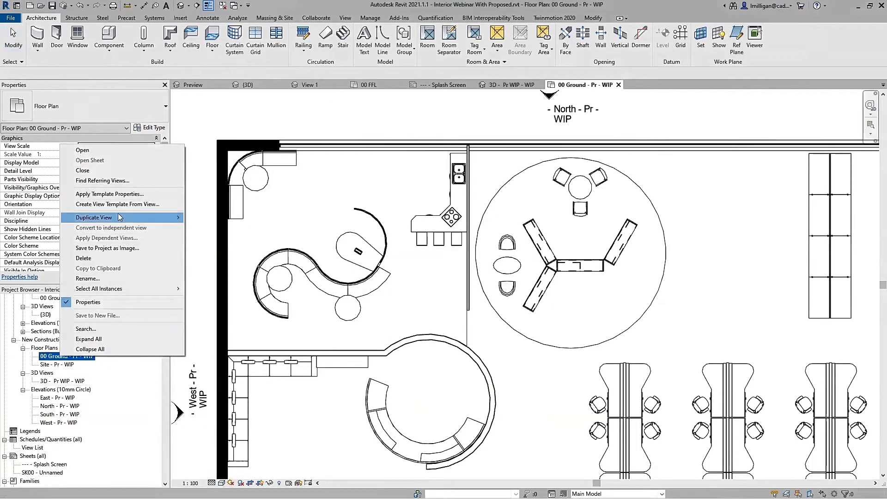
pyautogui.moveTo(120, 217)
pyautogui.click(217, 227)
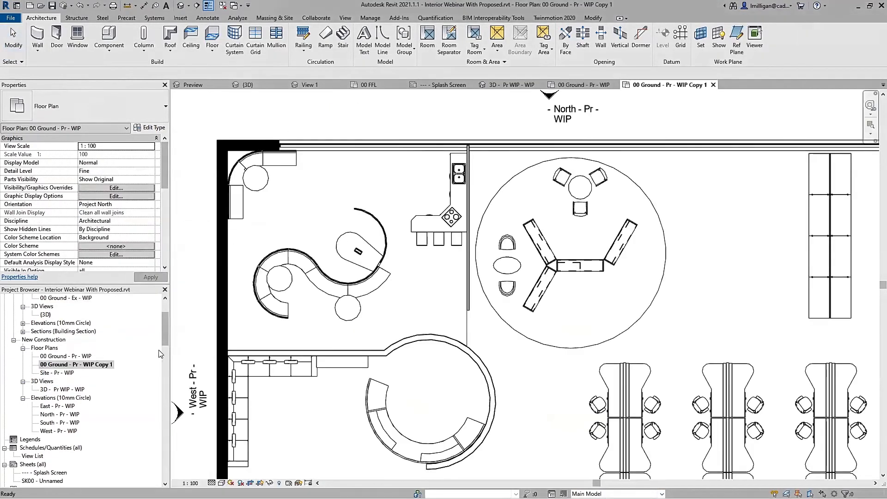
pyautogui.rightClick(85, 365)
pyautogui.moveTo(184, 225)
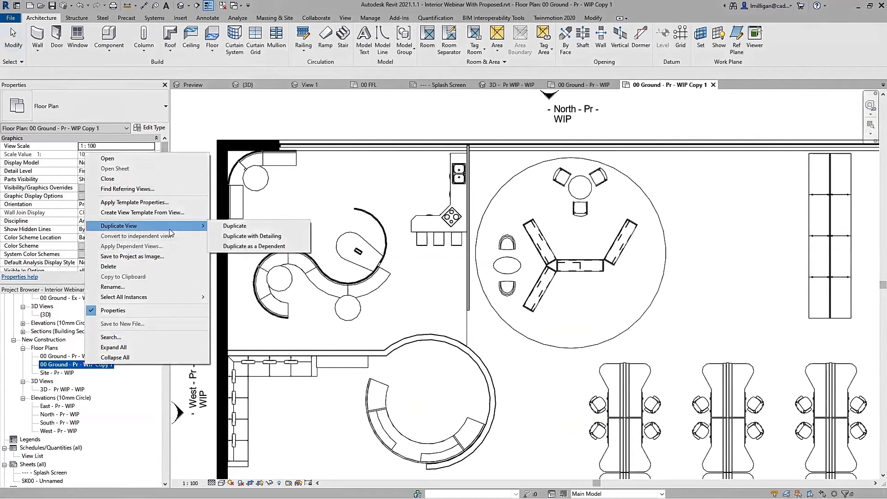
pyautogui.click(230, 235)
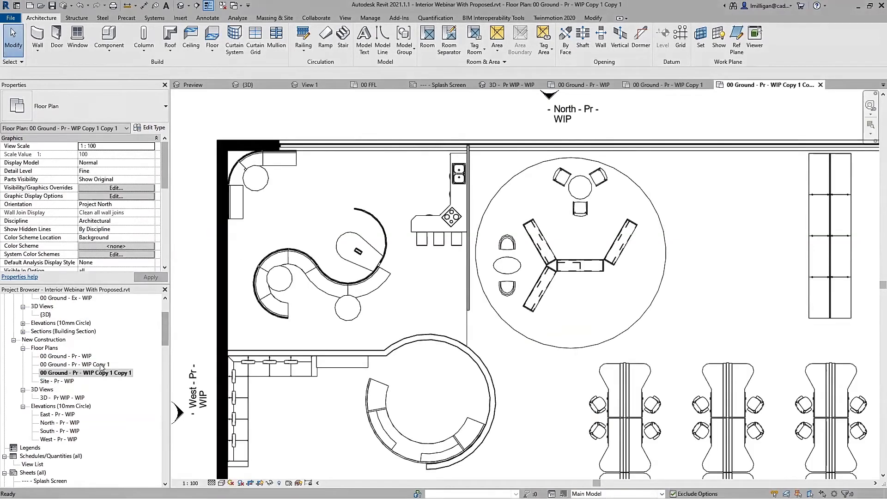
# Rename the first floor plan copy to 00 Ground - Pr - Curvy.
pyautogui.click(89, 365)
pyautogui.moveTo(82, 365); pyautogui.dragTo(110, 365)
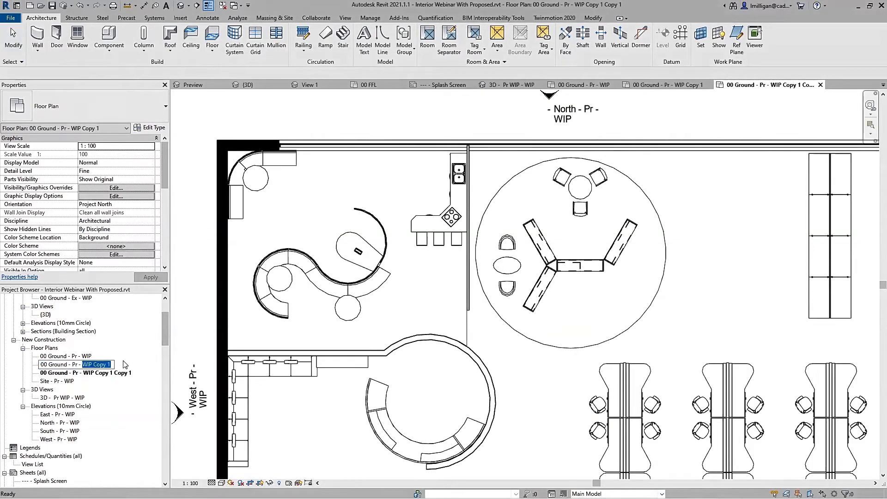
pyautogui.write('C')
pyautogui.press('Return')
# Rename the second floor plan copy to 00 Ground - Pr - Linear.
pyautogui.click(119, 375)
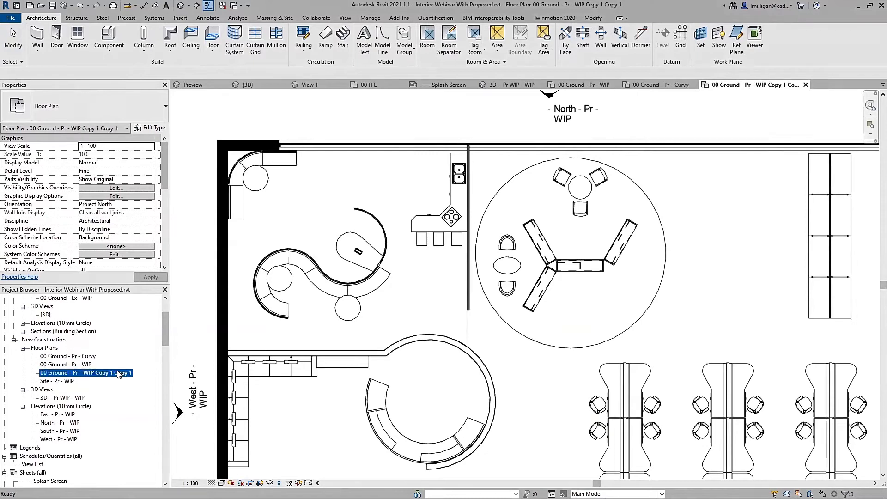
pyautogui.click(104, 376)
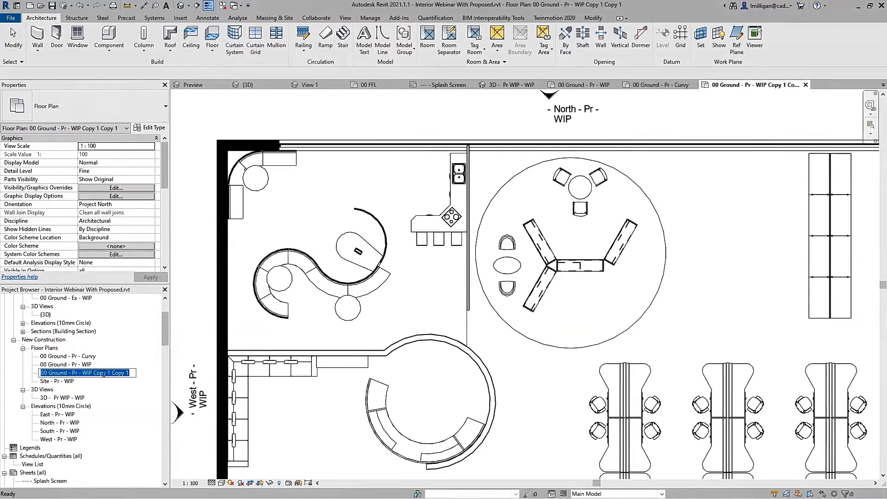
pyautogui.moveTo(82, 373); pyautogui.dragTo(148, 378)
pyautogui.write('Linear')
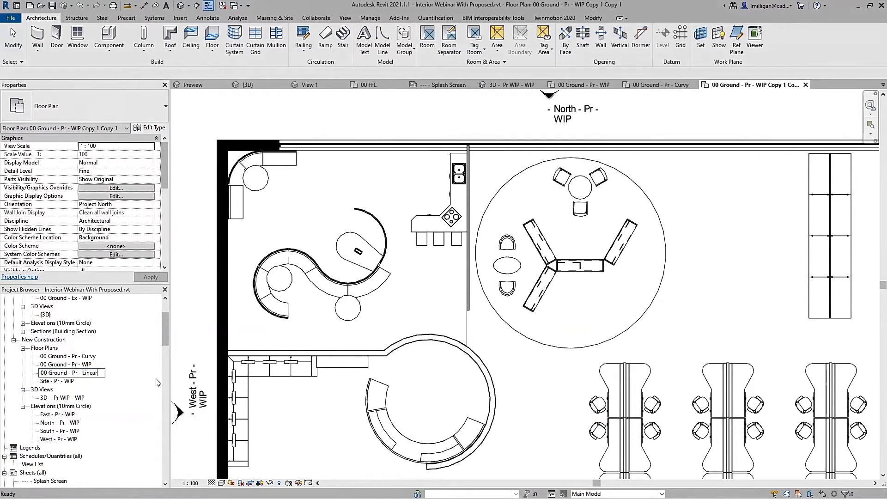
pyautogui.press('Return')
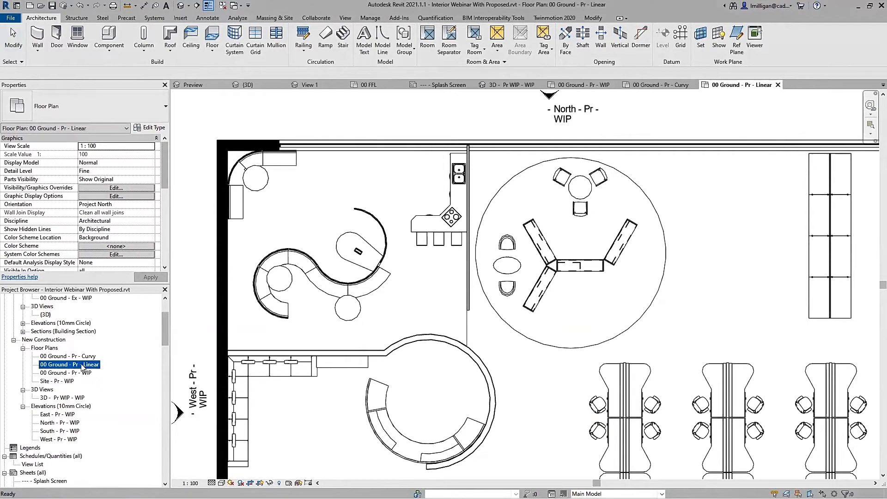
# Make Linear the active design option in the 00 Ground - Pr - Linear plan and open the 00 Ground - Pr - Curvy plan.
pyautogui.click(572, 493)
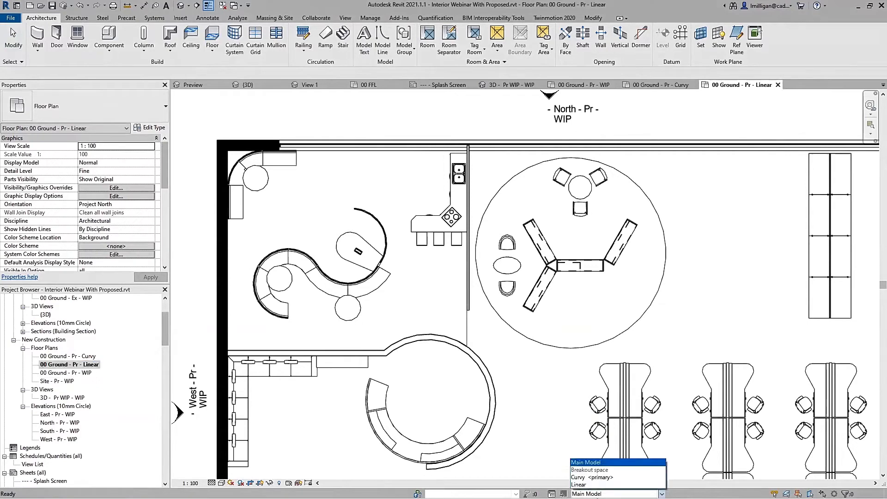
pyautogui.click(595, 485)
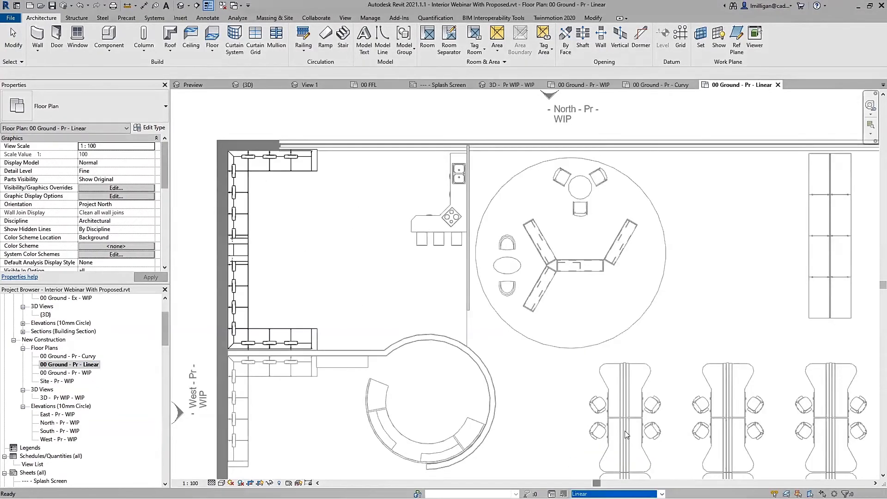
pyautogui.click(88, 357)
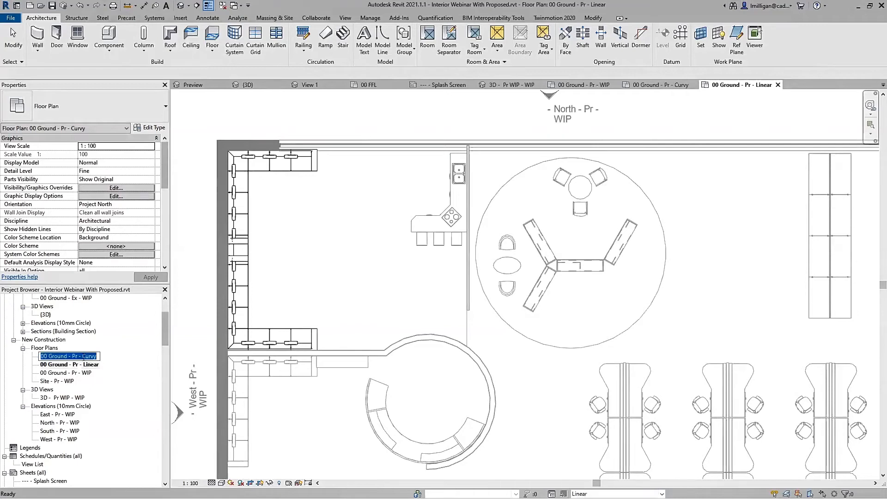
pyautogui.doubleClick(74, 356)
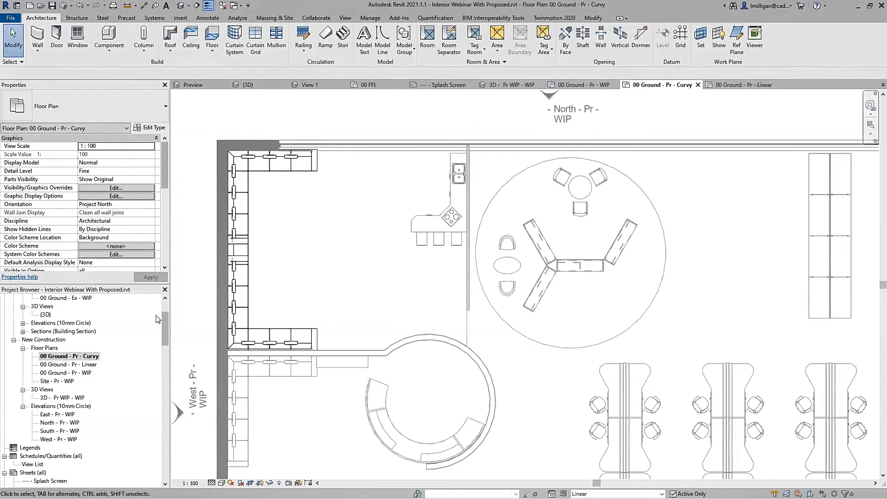
# Make Main Model the active design option and open the 00 Ground - Pr - Linear floor plan.
pyautogui.click(590, 494)
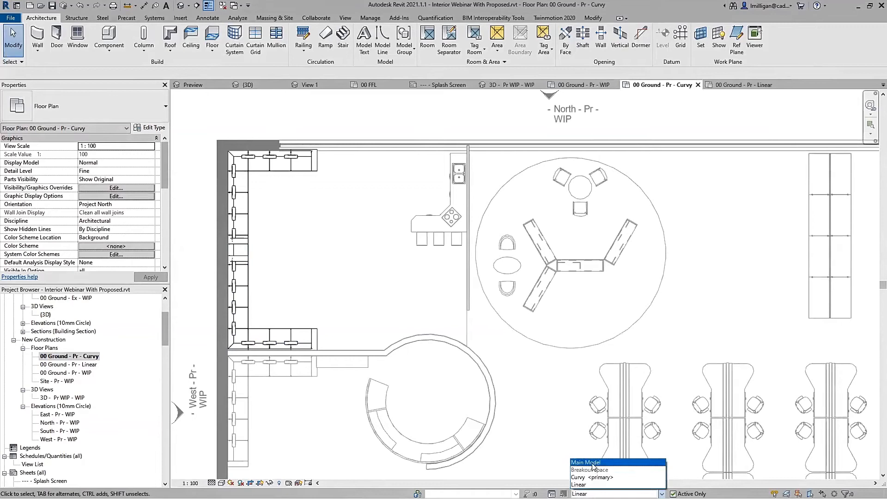
pyautogui.click(586, 463)
pyautogui.doubleClick(69, 364)
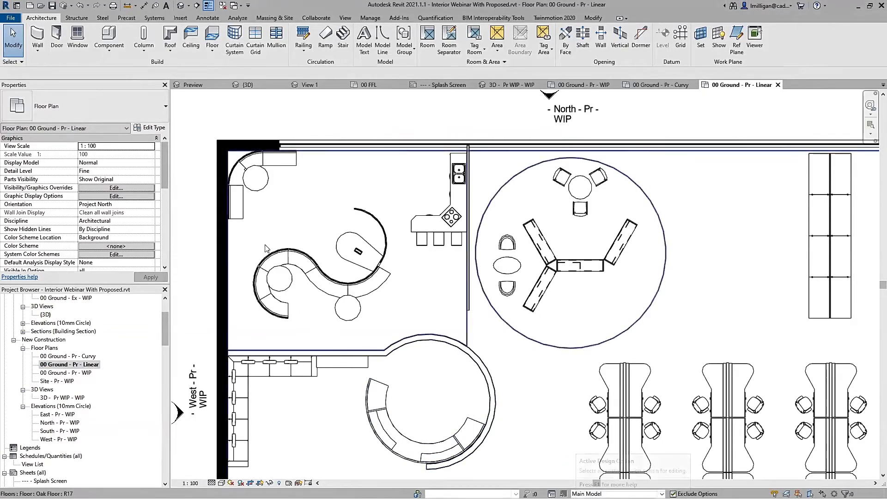
# Override the Linear plan's Breakout space design option to Linear, and compare the plan with 00 Ground - Pr - Curvy.
pyautogui.click(117, 188)
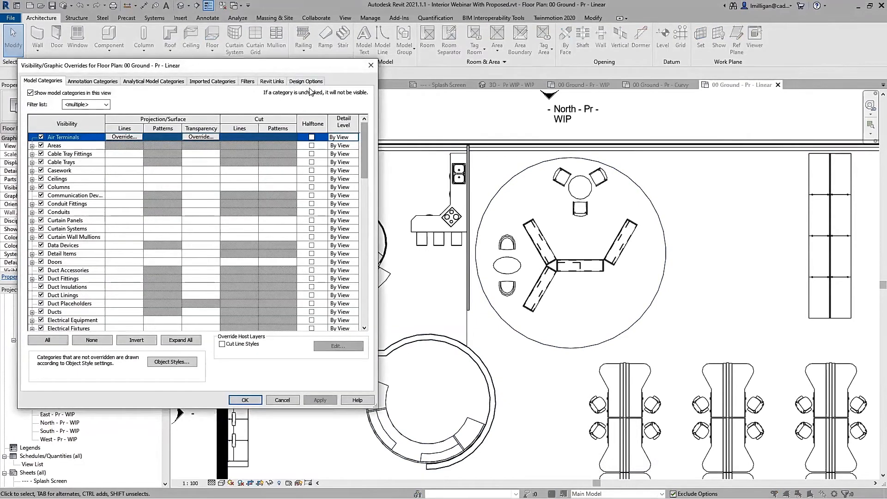
pyautogui.click(308, 83)
pyautogui.click(355, 108)
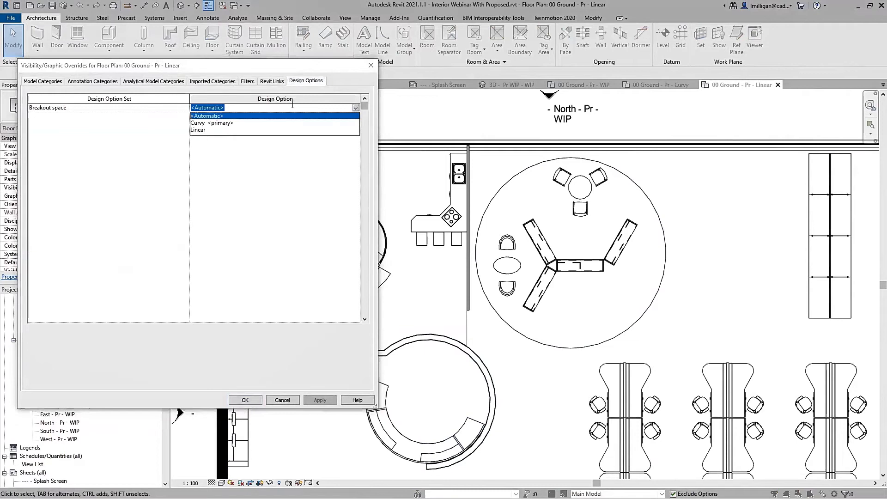
pyautogui.click(211, 130)
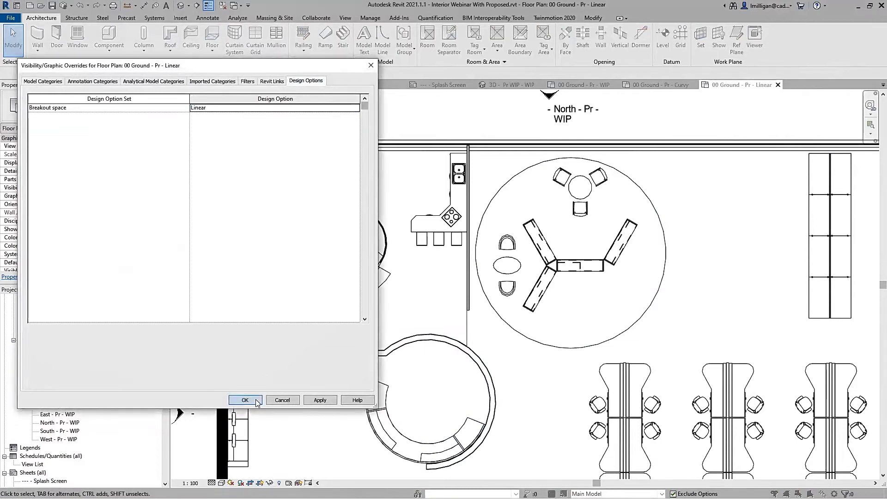
pyautogui.click(256, 401)
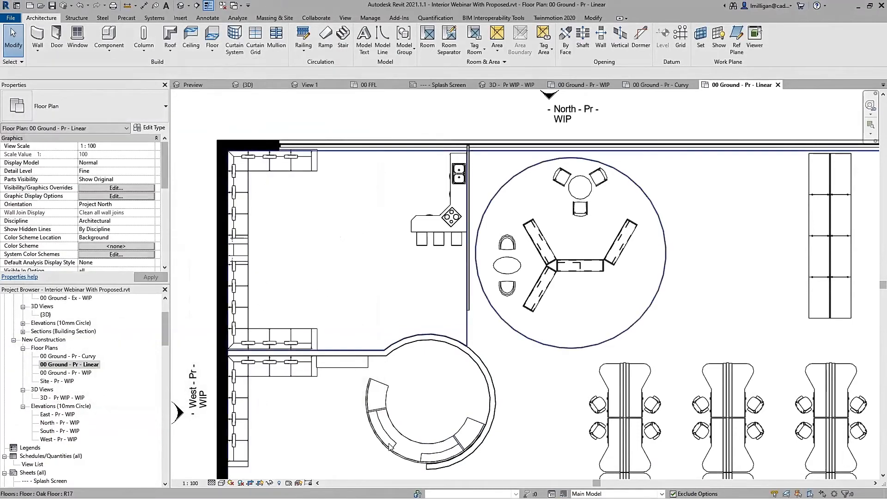
pyautogui.doubleClick(69, 355)
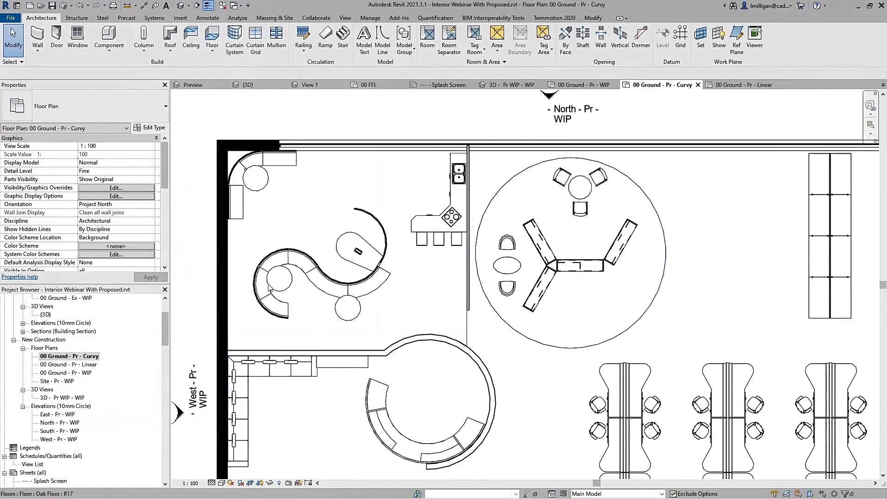
pyautogui.doubleClick(87, 365)
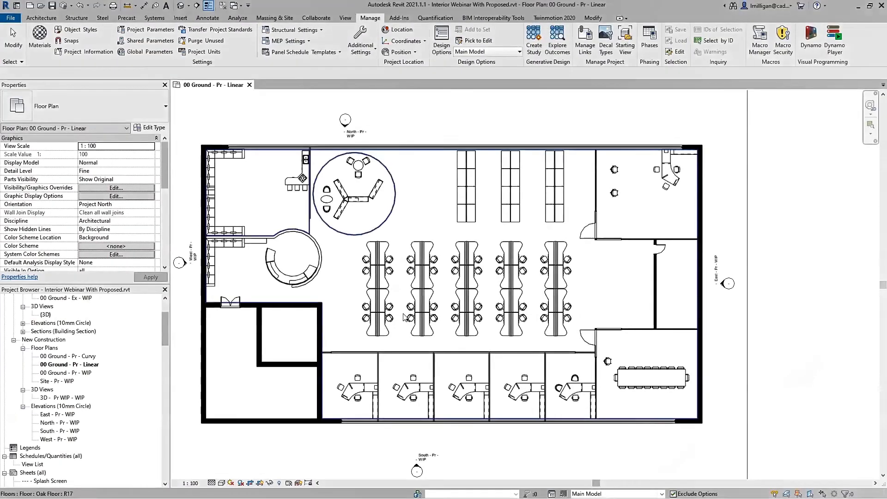
# Open the 3D - Pr WIP - WIP view and delete the Interior curtain wall along the front of the office row.
pyautogui.doubleClick(61, 398)
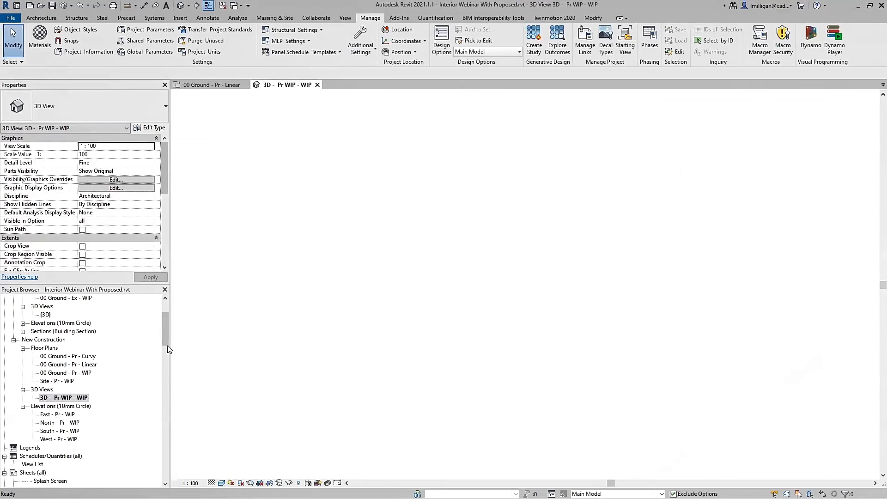
pyautogui.keyDown('shift'); pyautogui.moveTo(611, 360); pyautogui.dragTo(456, 259, button='middle'); pyautogui.keyUp('shift')
pyautogui.scroll(3, 456, 259)
pyautogui.scroll(5, 456, 260)
pyautogui.keyDown('shift'); pyautogui.moveTo(448, 321); pyautogui.dragTo(364, 318, button='middle'); pyautogui.keyUp('shift')
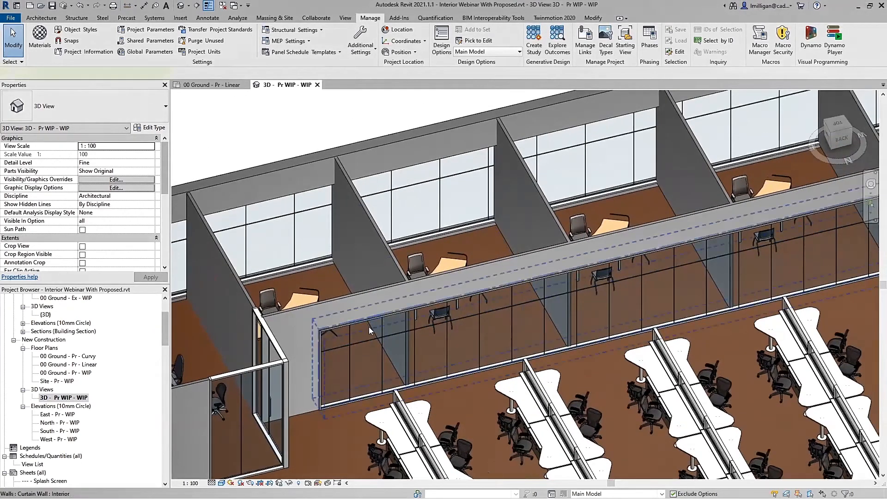
pyautogui.click(369, 326)
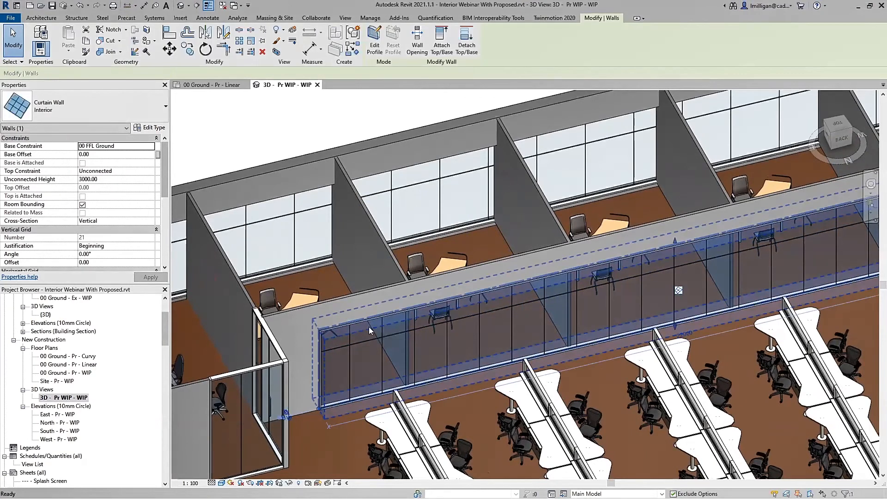
pyautogui.press('Delete')
# Tile the 3D view beside the 00 Ground - Pr - Linear plan, with the office row framed in both views.
pyautogui.click(344, 18)
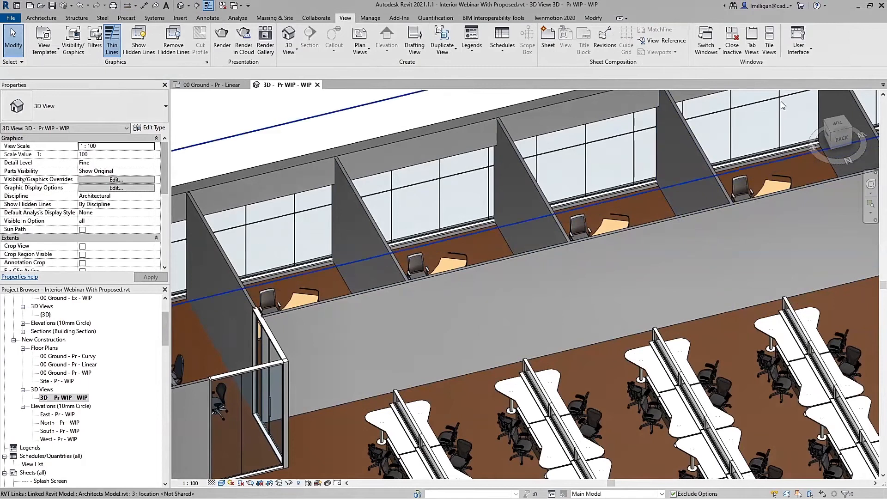
pyautogui.click(770, 48)
pyautogui.moveTo(441, 259)
pyautogui.mouseDown(button='middle')
pyautogui.moveTo(419, 285)
pyautogui.moveTo(381, 281)
pyautogui.mouseUp(button='middle')
pyautogui.scroll(-5, 381, 281)
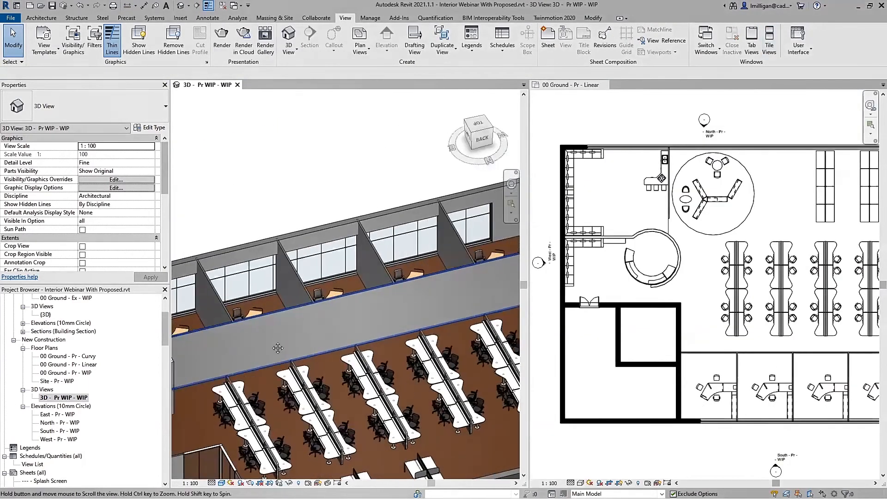
pyautogui.scroll(-3, 613, 329)
pyautogui.scroll(4, 767, 347)
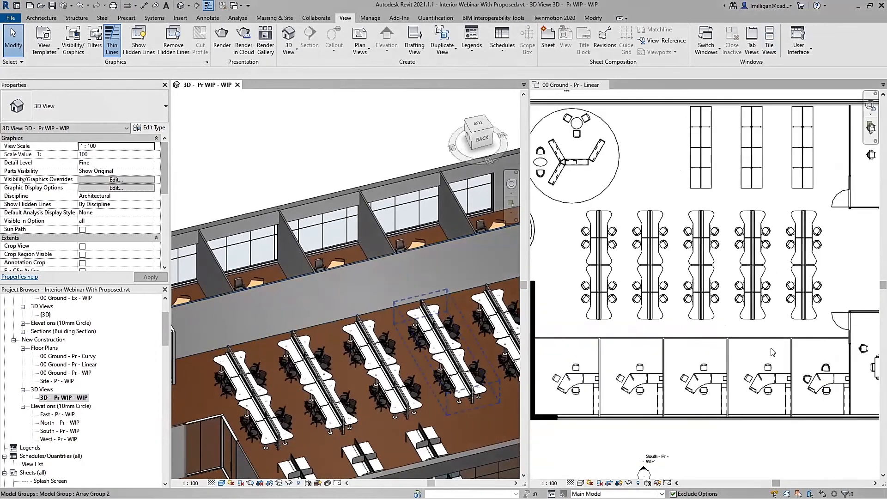
pyautogui.click(749, 357)
pyautogui.moveTo(594, 360); pyautogui.dragTo(607, 336, button='middle')
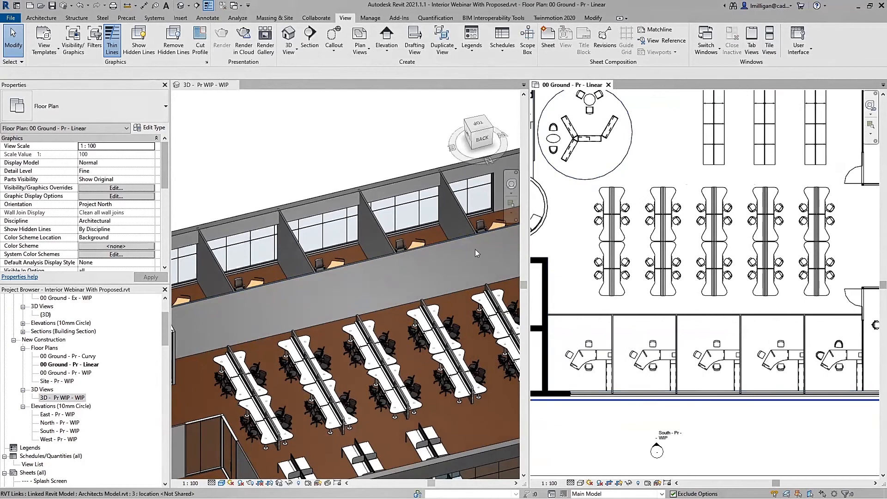
# Start a new wall in the Linear plan with the Single Glazing 75mm Frame curtain wall type.
pyautogui.click(41, 18)
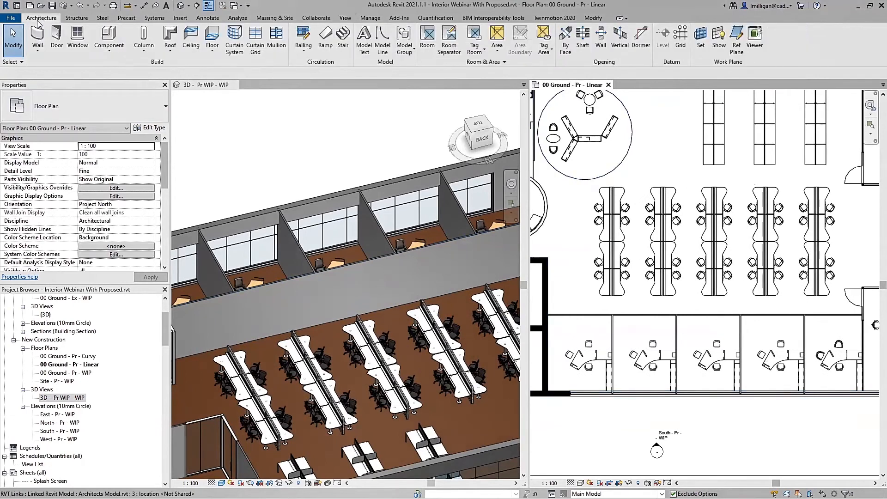
pyautogui.click(36, 41)
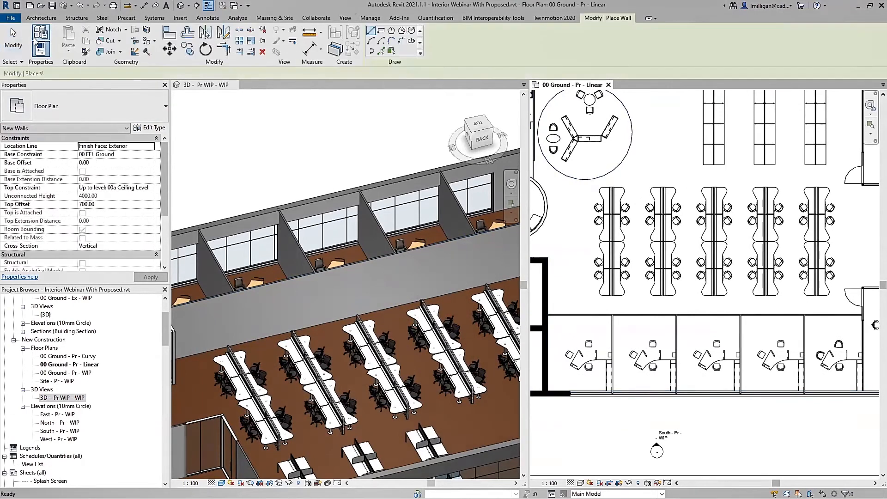
pyautogui.click(104, 112)
pyautogui.scroll(-1, 105, 256)
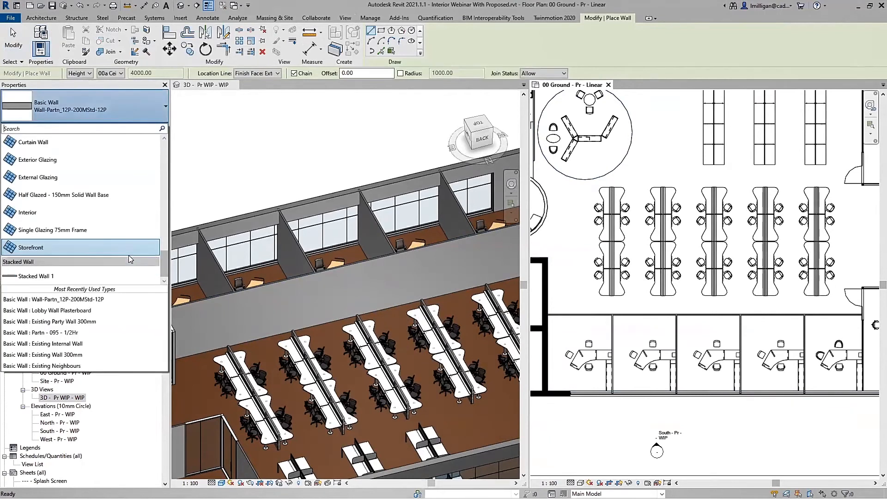
pyautogui.scroll(1, 105, 244)
pyautogui.scroll(-1, 105, 244)
pyautogui.click(82, 230)
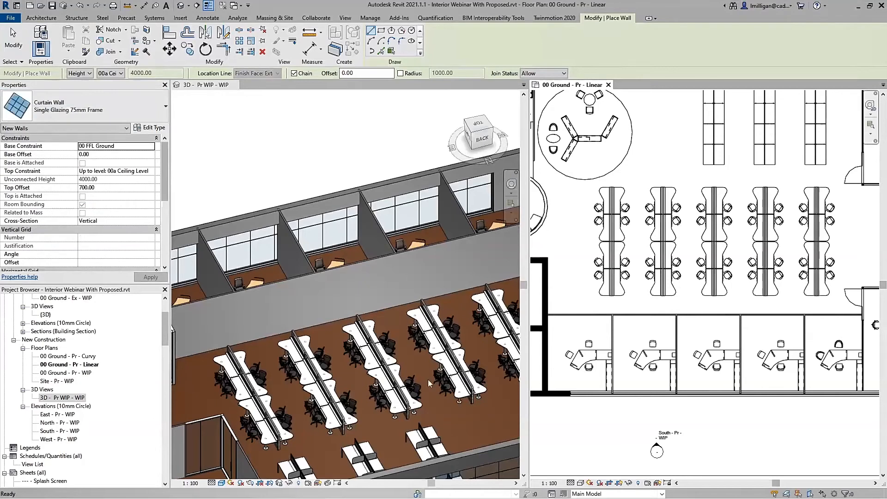
# Draw the glazed curtain wall along the office row's front partition, from near the core wall to just short of the meeting room.
pyautogui.scroll(5, 565, 320)
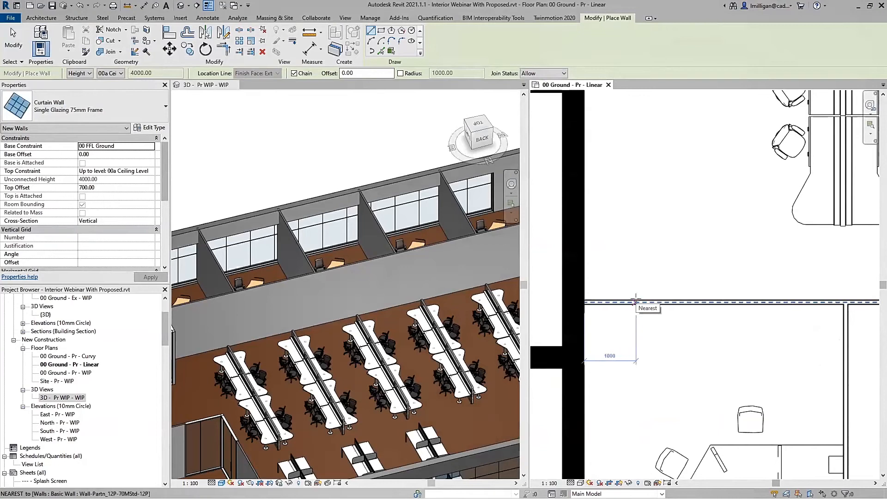
pyautogui.scroll(-3, 636, 301)
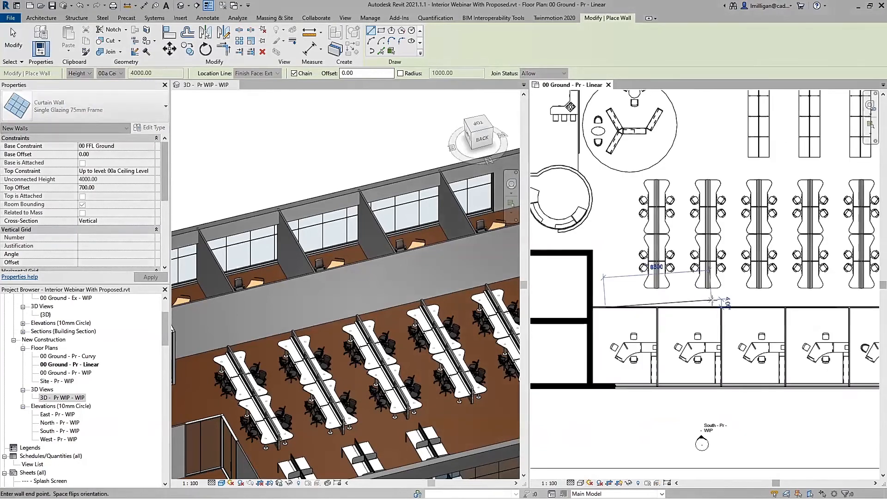
pyautogui.scroll(2, 669, 315)
pyautogui.scroll(1, 711, 331)
pyautogui.scroll(2, 711, 329)
pyautogui.scroll(-2, 710, 329)
pyautogui.moveTo(726, 337); pyautogui.dragTo(794, 344, button='middle')
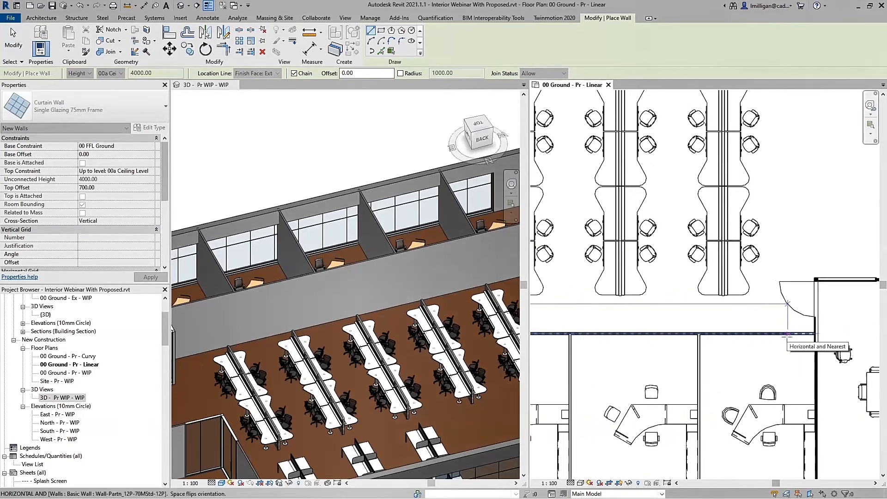
pyautogui.click(822, 333)
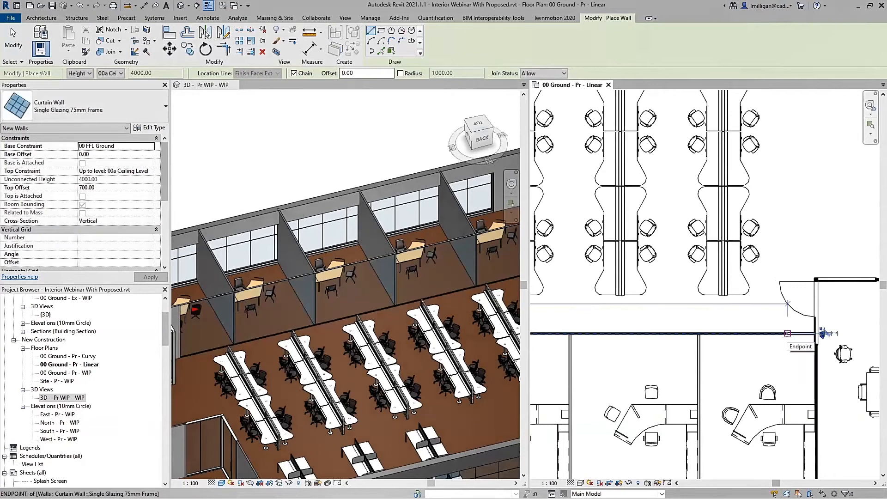
pyautogui.click(787, 333)
pyautogui.press('Escape')
pyautogui.press('Escape')
# Edit the new curtain wall's type so its vertical grid layout is Fixed Distance with a spacing of 1000.
pyautogui.scroll(5, 792, 321)
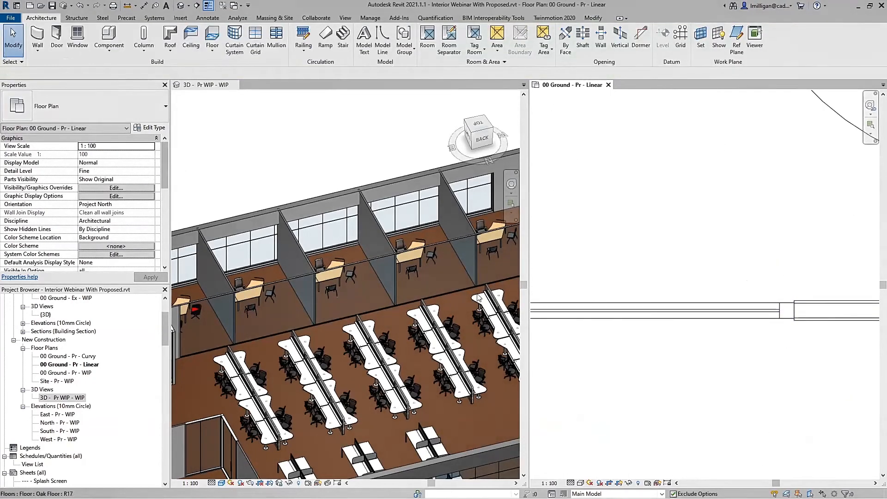
pyautogui.scroll(-3, 478, 298)
pyautogui.scroll(5, 300, 302)
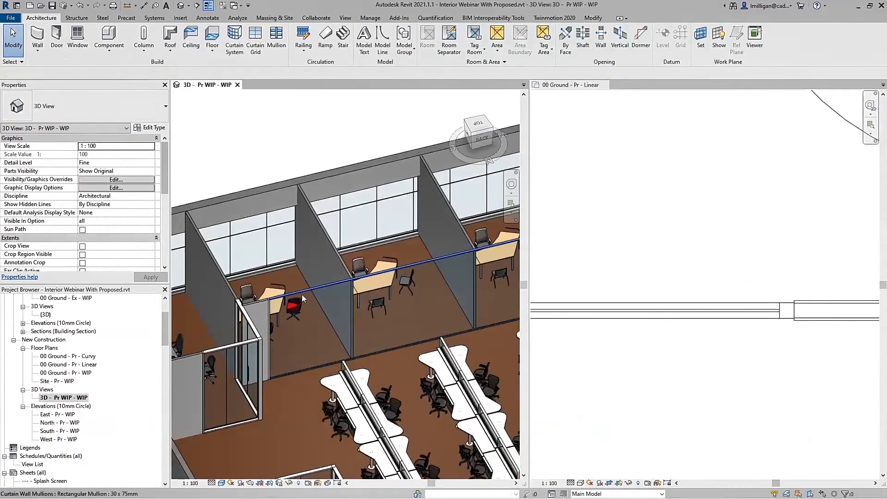
pyautogui.press('Tab')
pyautogui.click(302, 296)
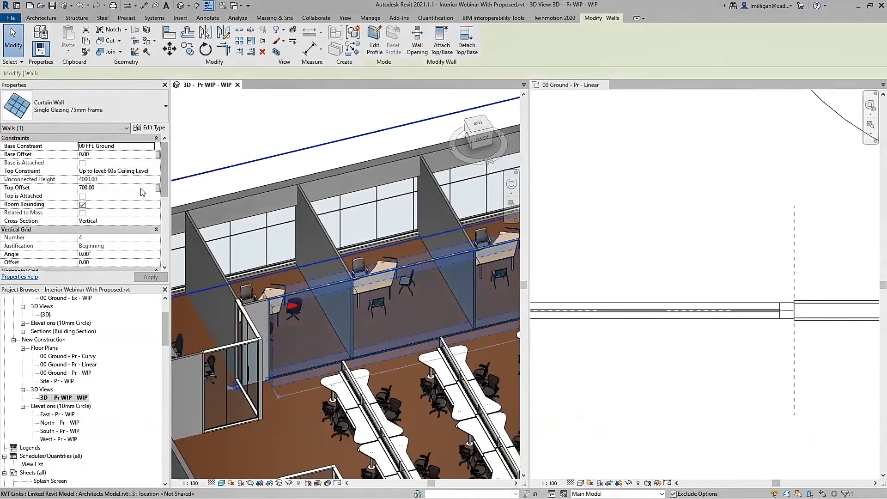
pyautogui.click(151, 131)
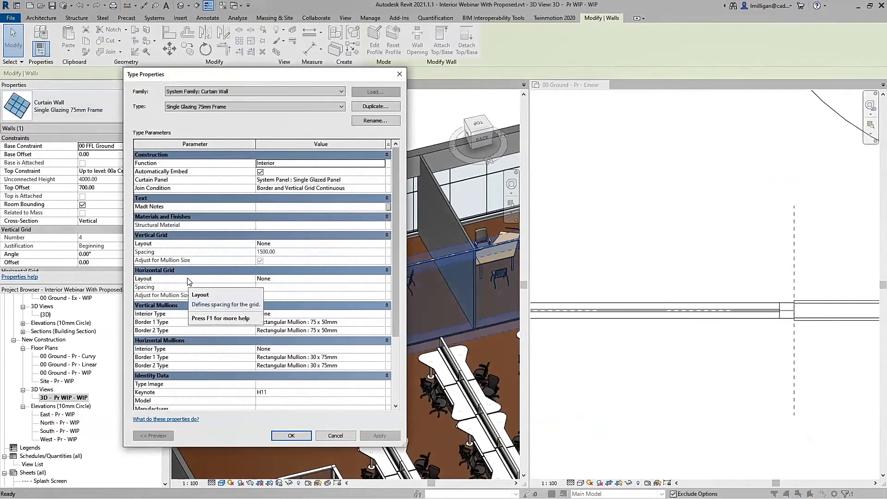
pyautogui.click(377, 244)
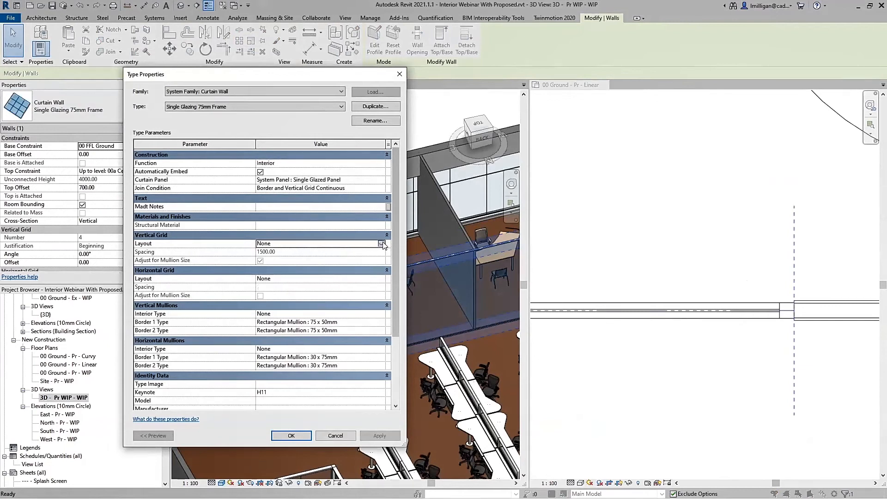
pyautogui.click(373, 243)
pyautogui.click(277, 258)
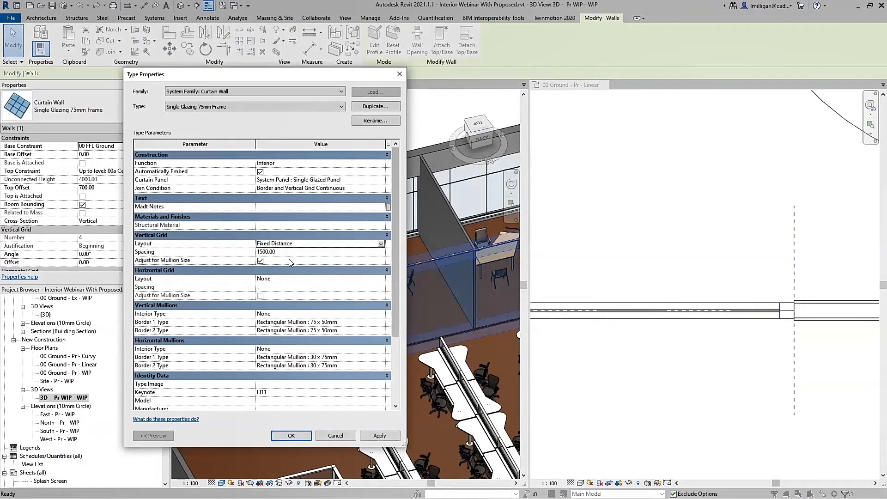
pyautogui.click(295, 253)
pyautogui.write('100')
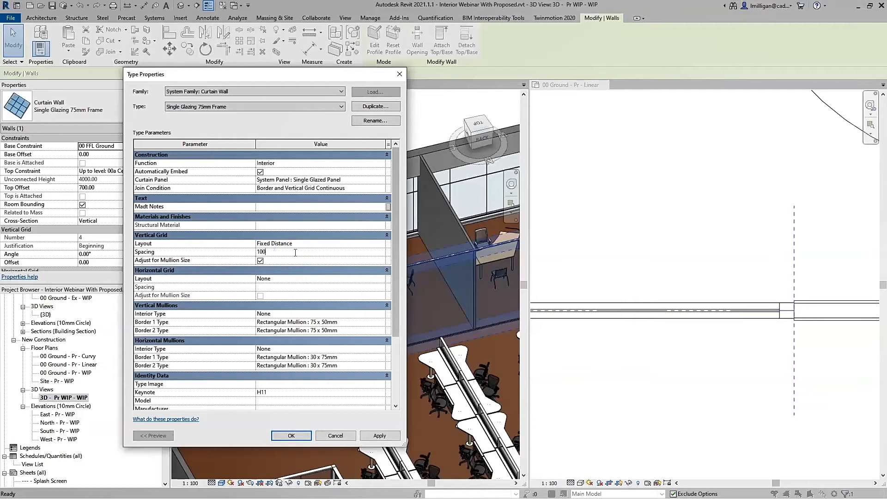
pyautogui.write('0')
pyautogui.click(299, 436)
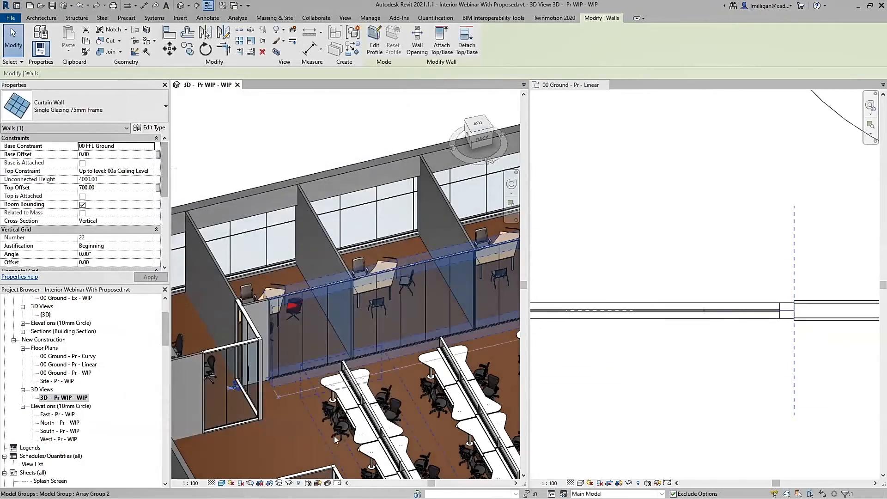
pyautogui.press('Escape')
# Place a horizontal curtain grid line across the offices' glazed front, 2200 above its base.
pyautogui.scroll(-5, 256, 308)
pyautogui.scroll(5, 255, 313)
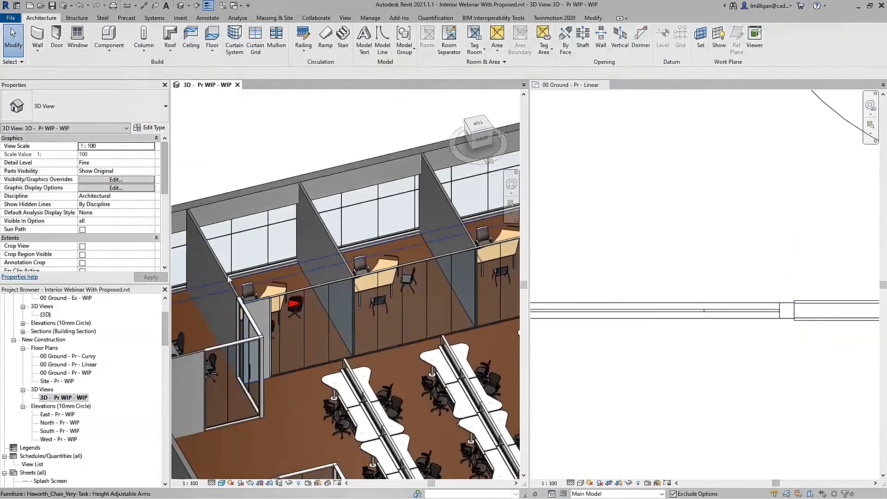
pyautogui.click(255, 36)
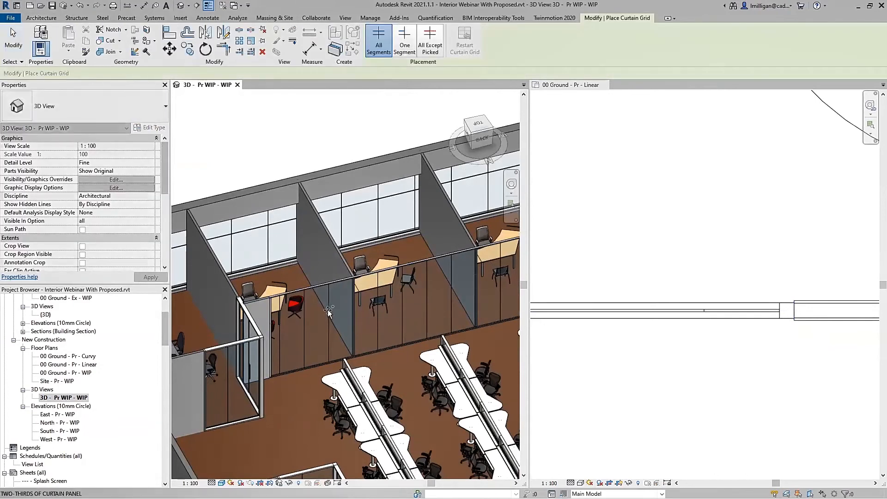
pyautogui.scroll(-3, 327, 311)
pyautogui.scroll(3, 428, 307)
pyautogui.scroll(2, 428, 306)
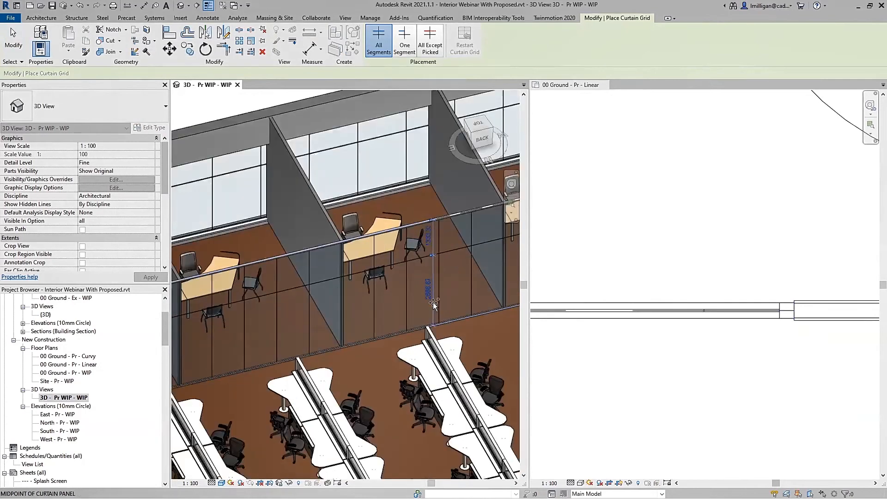
pyautogui.click(430, 294)
pyautogui.write('22')
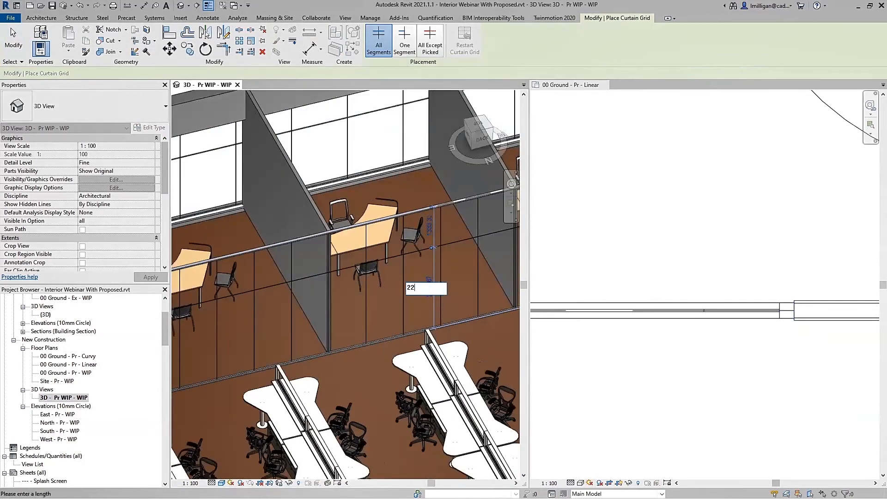
pyautogui.write('00')
pyautogui.press('Return')
pyautogui.press('Escape')
pyautogui.press('Escape')
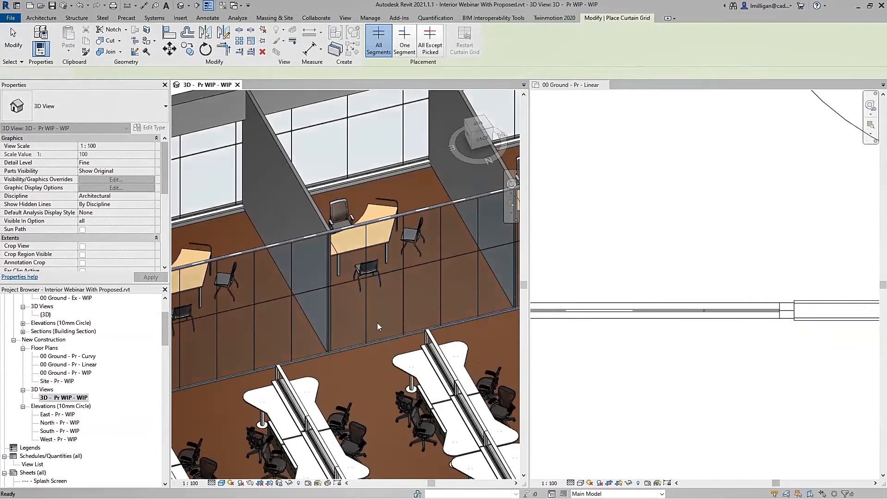
# Change the front curtain wall's type to Half Glazed - 150mm Solid Wall Base and delete the former type's generated gridlines.
pyautogui.scroll(-4, 376, 322)
pyautogui.keyDown('shift'); pyautogui.moveTo(384, 339); pyautogui.dragTo(391, 316, button='middle'); pyautogui.keyUp('shift')
pyautogui.scroll(5, 253, 372)
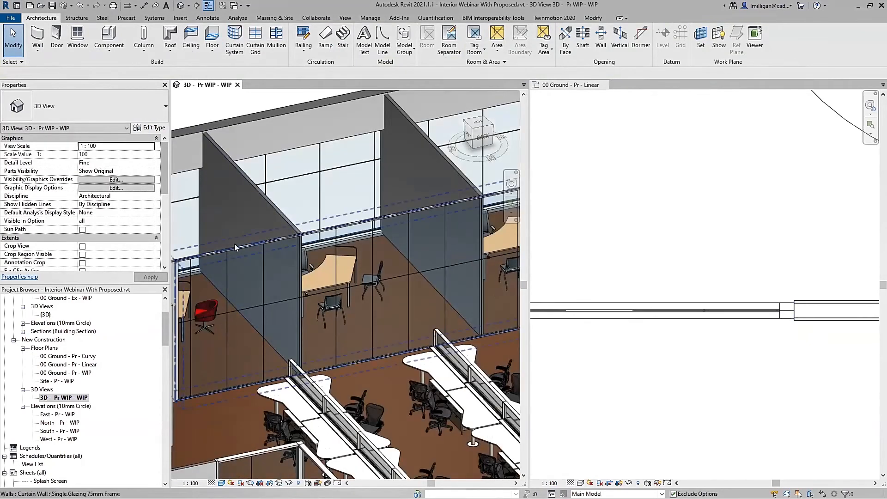
pyautogui.click(234, 243)
pyautogui.moveTo(234, 258); pyautogui.dragTo(276, 271, button='middle')
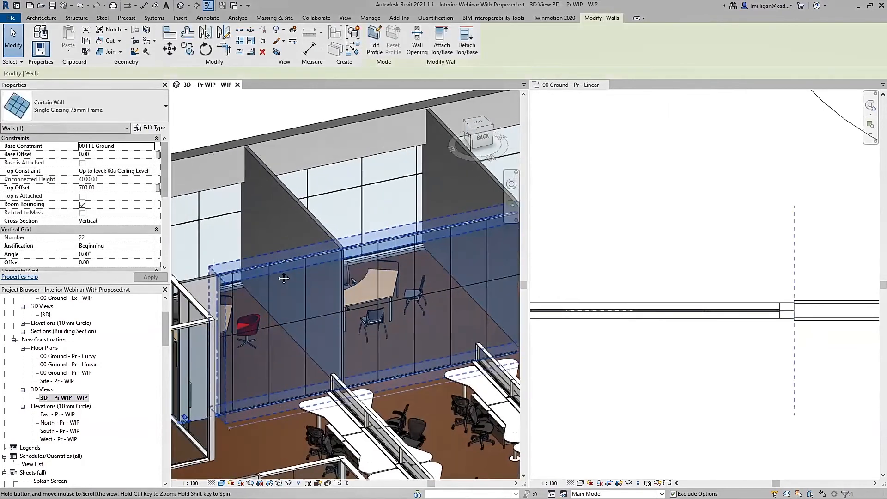
pyautogui.click(115, 110)
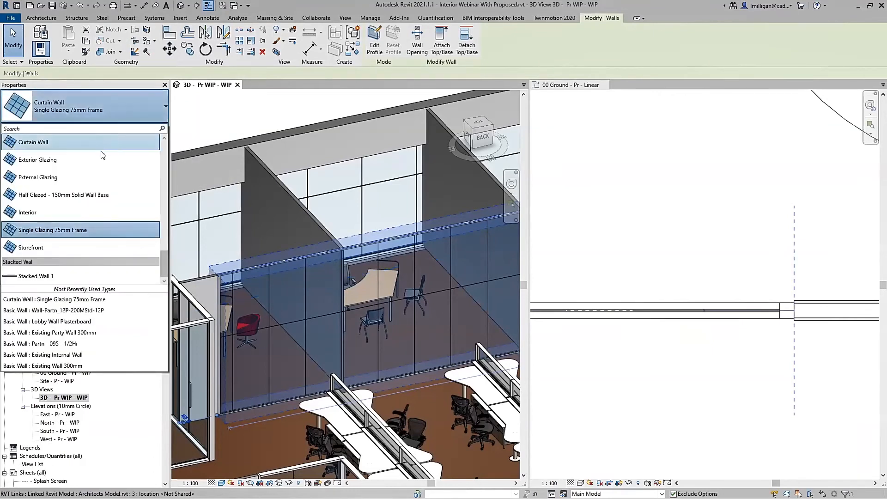
pyautogui.click(83, 196)
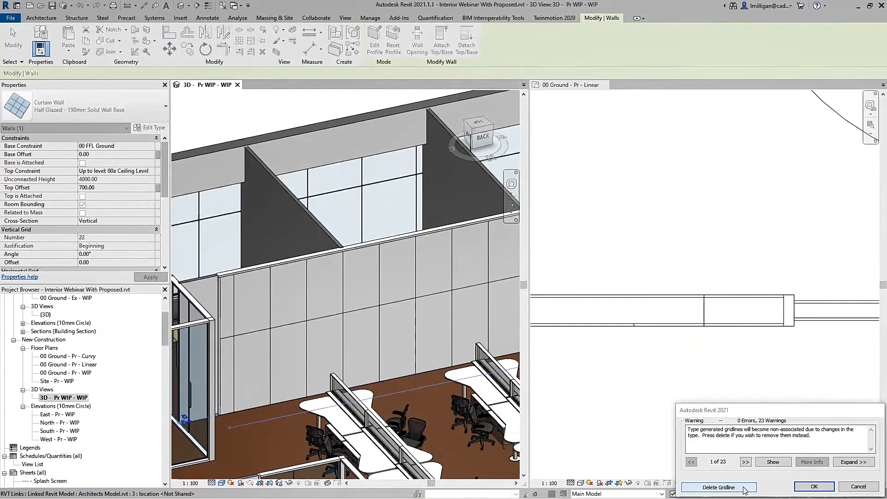
pyautogui.click(718, 487)
pyautogui.press('Escape')
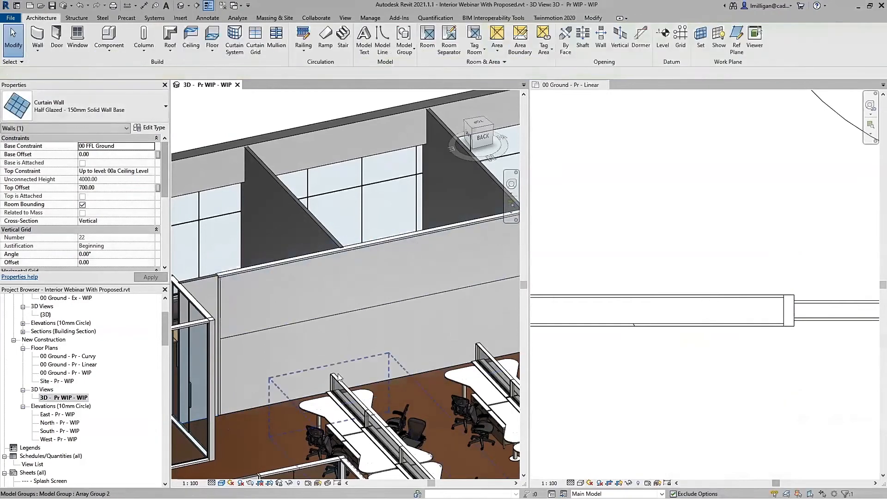
# Set the horizontal grid line's height above the base of the office front to 1500.
pyautogui.click(294, 327)
pyautogui.scroll(-4, 294, 327)
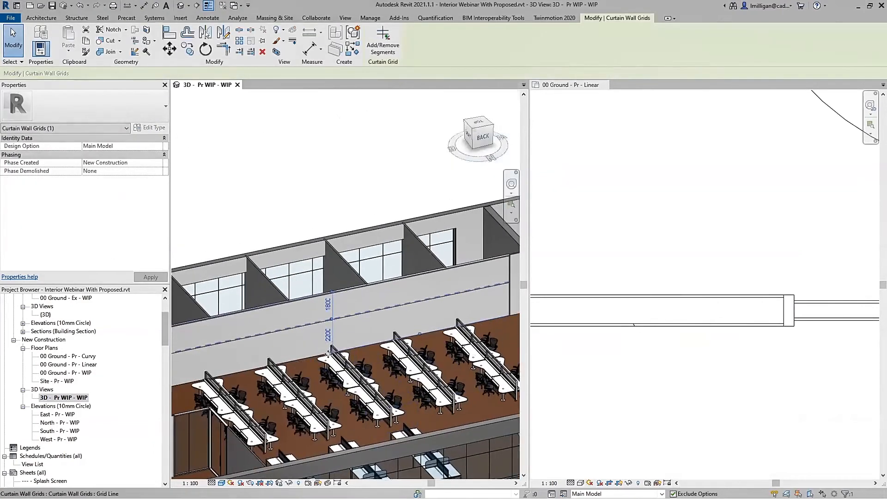
pyautogui.scroll(4, 330, 332)
pyautogui.click(332, 324)
pyautogui.write('1500')
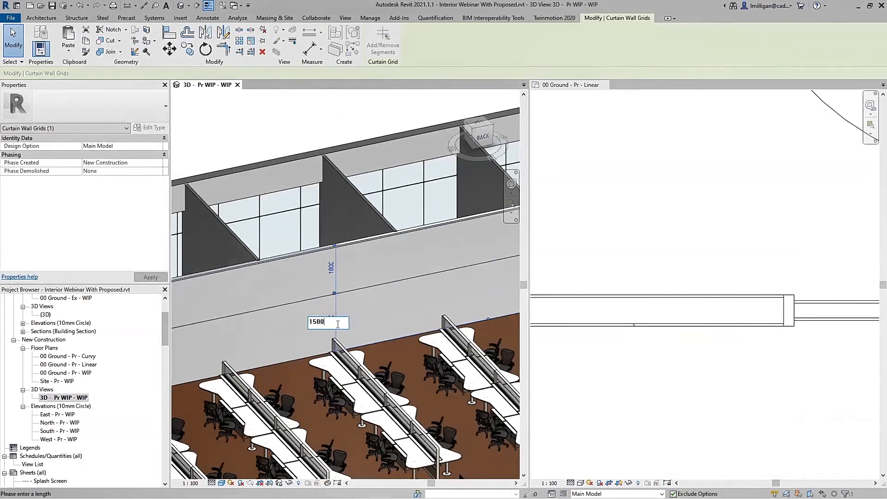
pyautogui.press('Return')
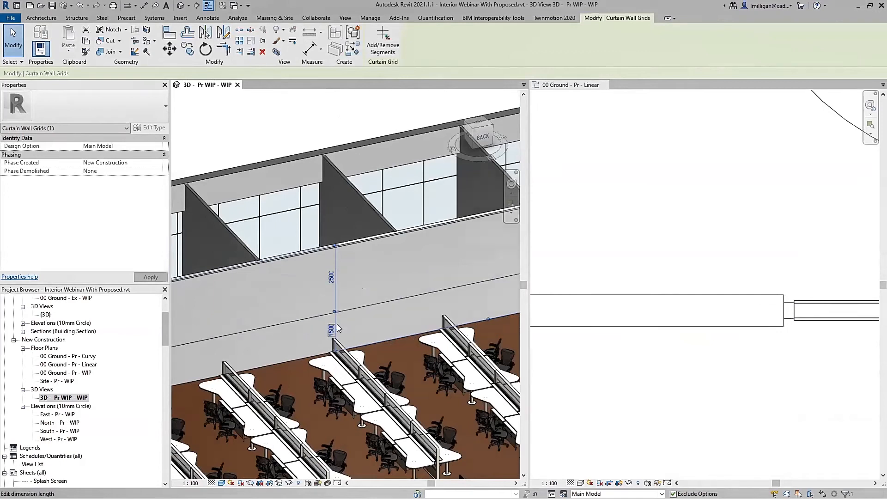
pyautogui.moveTo(269, 316); pyautogui.dragTo(354, 331, button='middle')
pyautogui.press('Escape')
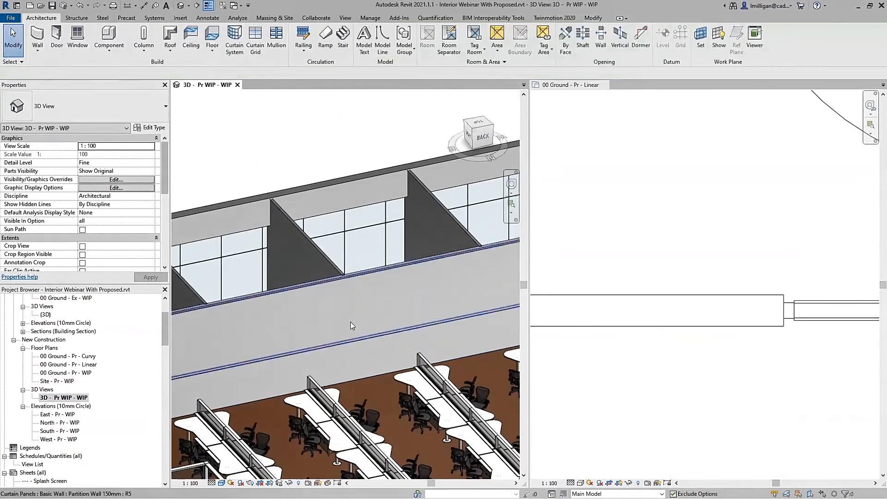
# Unpin the office front's upper solid panel and change its type to Double Glazed Panel.
pyautogui.click(350, 321)
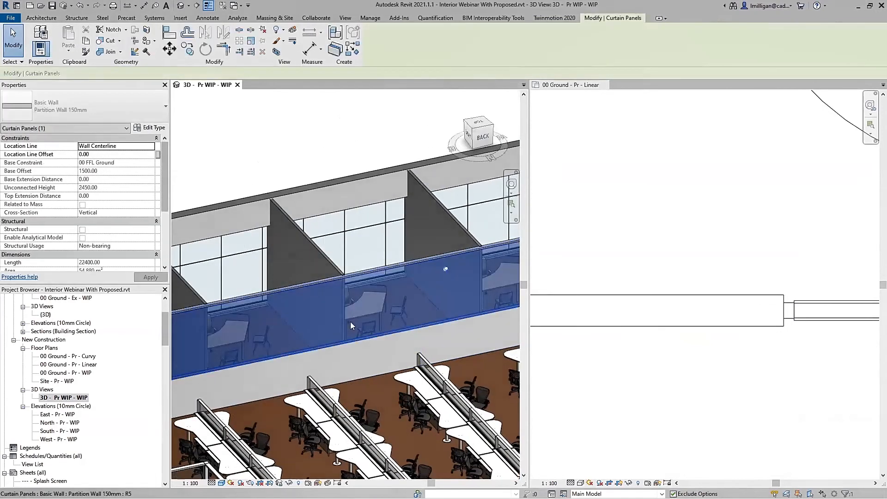
pyautogui.click(446, 269)
pyautogui.click(92, 109)
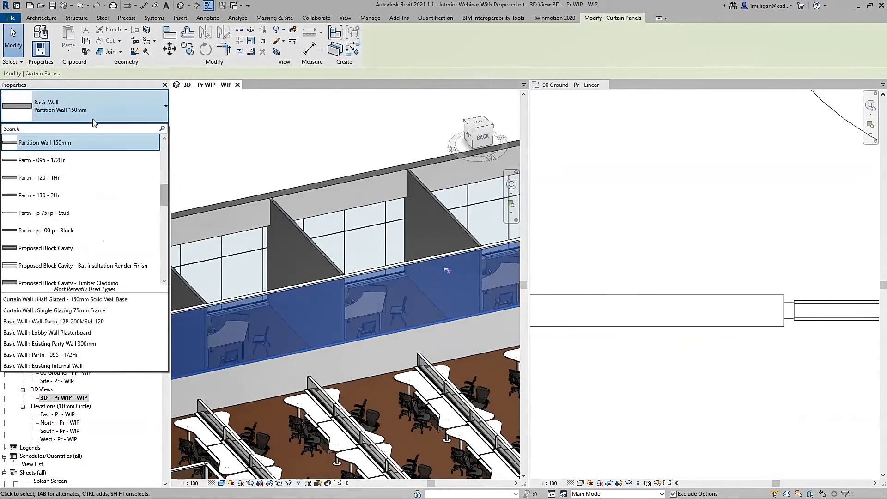
pyautogui.scroll(-5, 93, 206)
pyautogui.scroll(-3, 94, 206)
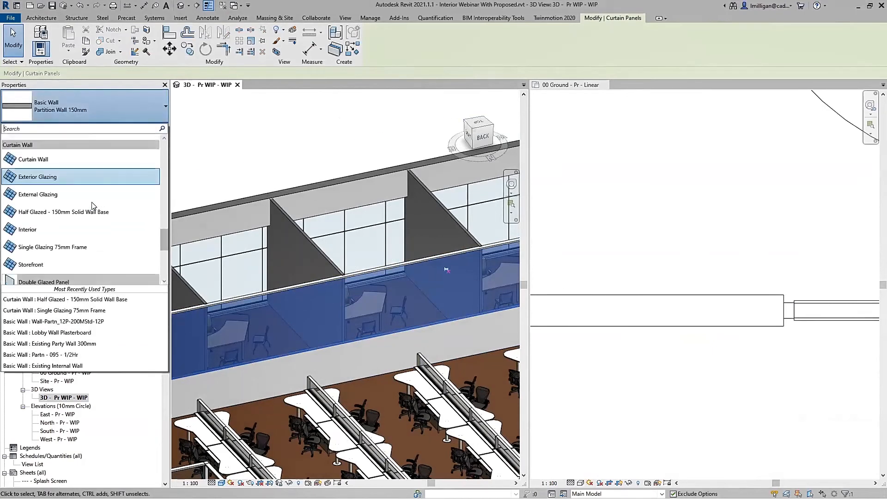
pyautogui.scroll(-4, 94, 206)
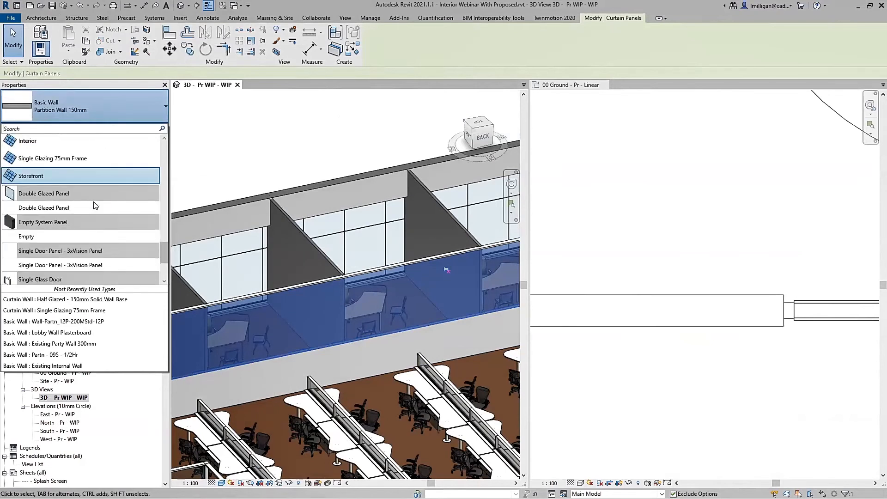
pyautogui.scroll(1, 95, 207)
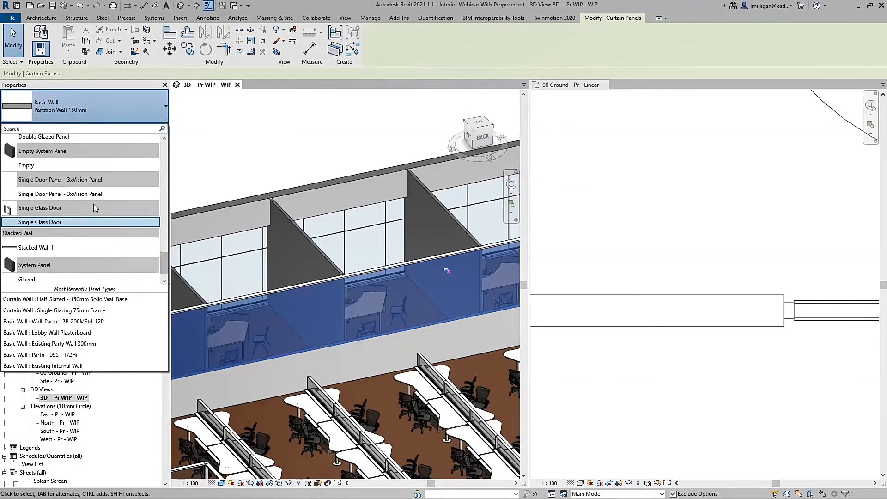
pyautogui.scroll(2, 94, 205)
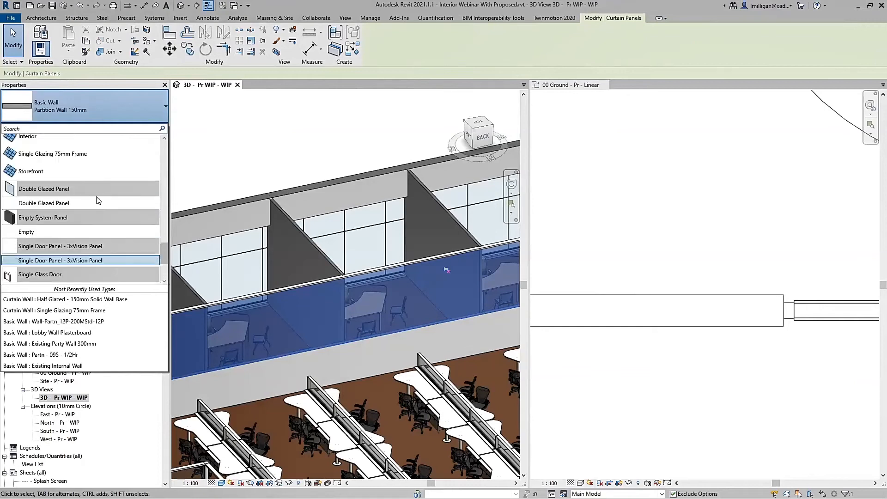
pyautogui.click(95, 203)
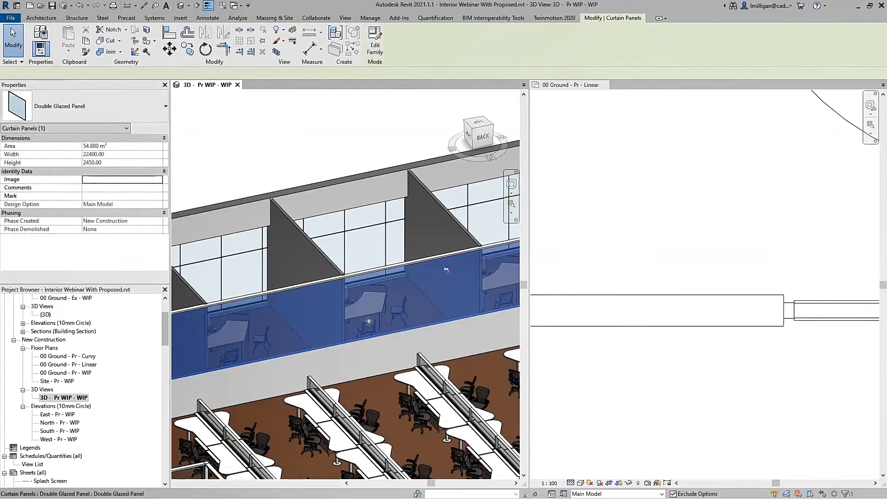
pyautogui.press('Escape')
# Divide the first office's front with two vertical grid lines about 1300 apart and a one-segment horizontal line at the glazed panel's midpoint.
pyautogui.scroll(2, 375, 374)
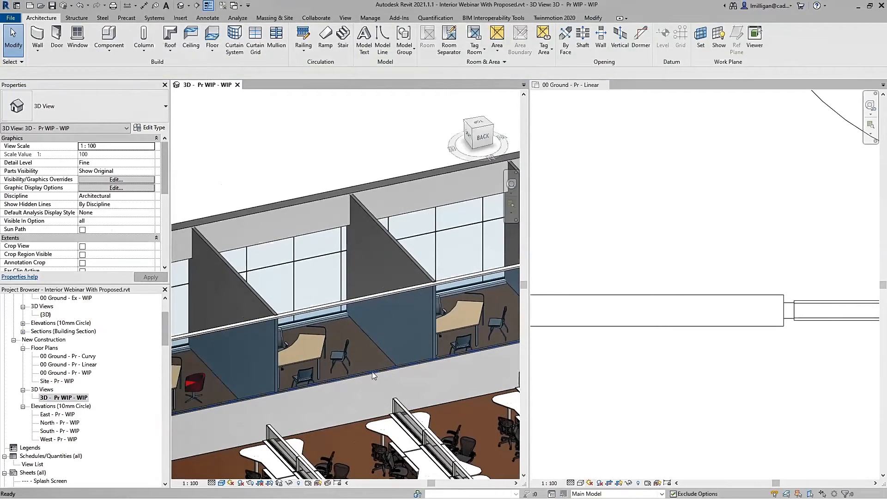
pyautogui.moveTo(374, 375); pyautogui.dragTo(439, 357, button='middle')
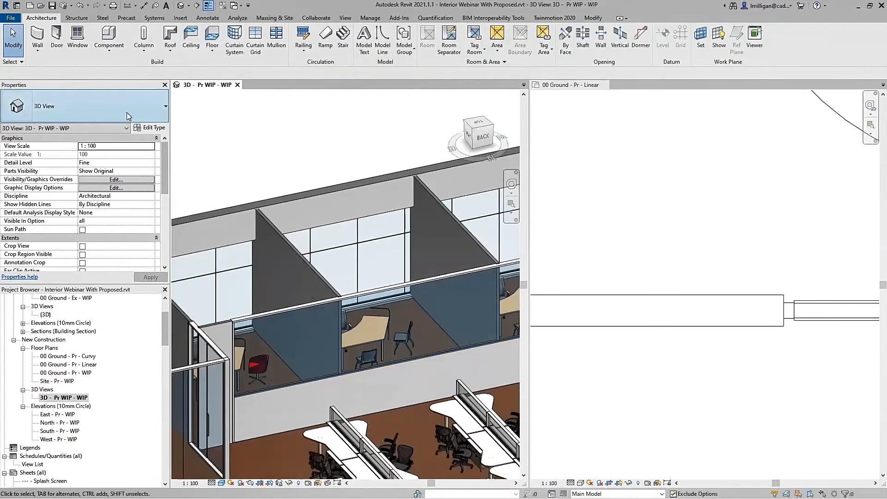
pyautogui.click(255, 40)
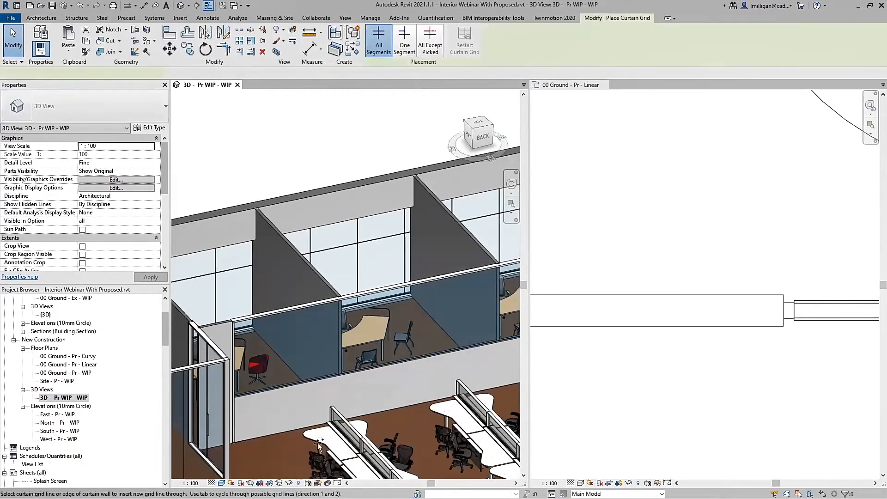
pyautogui.click(318, 379)
pyautogui.click(405, 43)
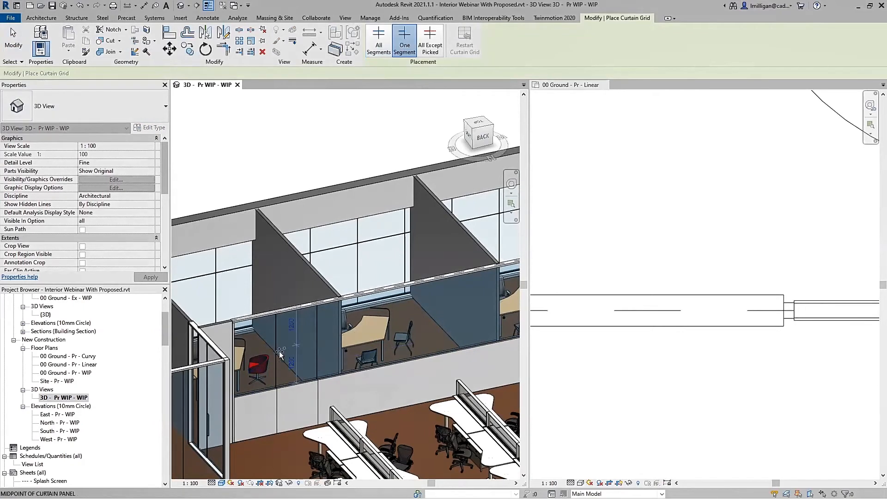
pyautogui.press('Escape')
pyautogui.press('Escape')
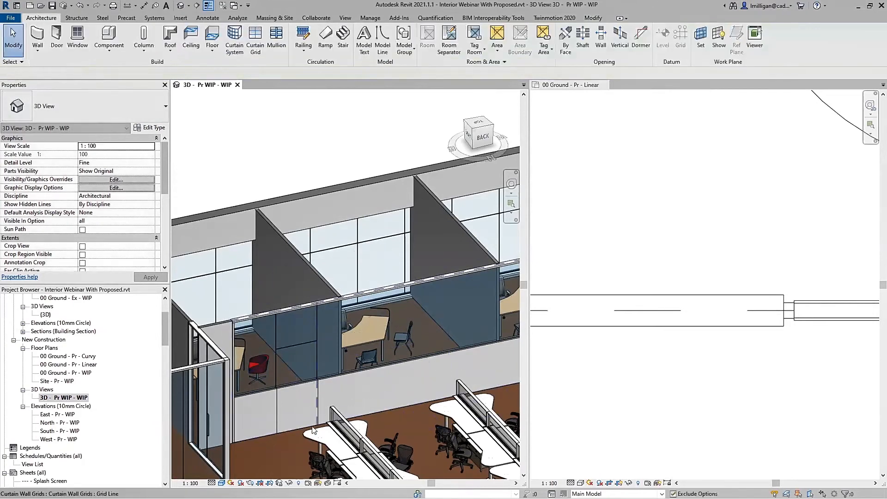
# Remove the 1500-high grid line's segment between the two vertical grid lines to form a single door-height panel.
pyautogui.scroll(-2, 455, 315)
pyautogui.scroll(2, 453, 320)
pyautogui.scroll(1, 279, 399)
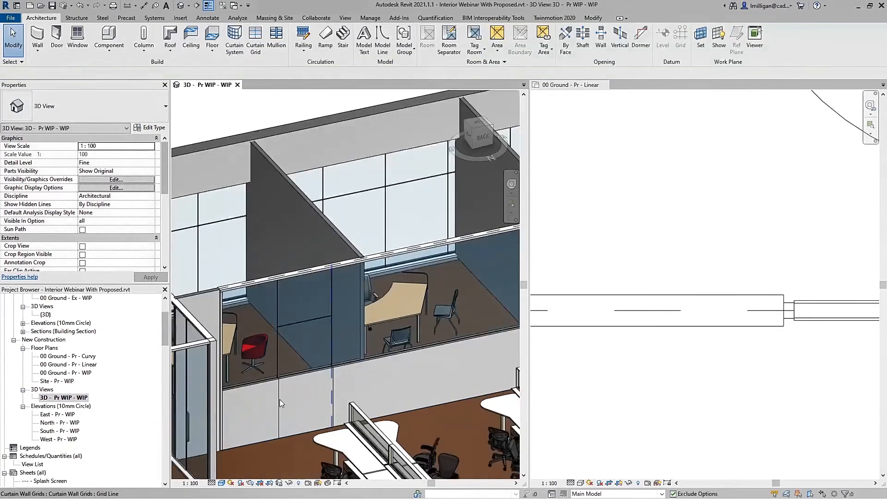
pyautogui.press('Tab')
pyautogui.press('Tab')
pyautogui.press('Tab')
pyautogui.press('Tab')
pyautogui.press('Tab')
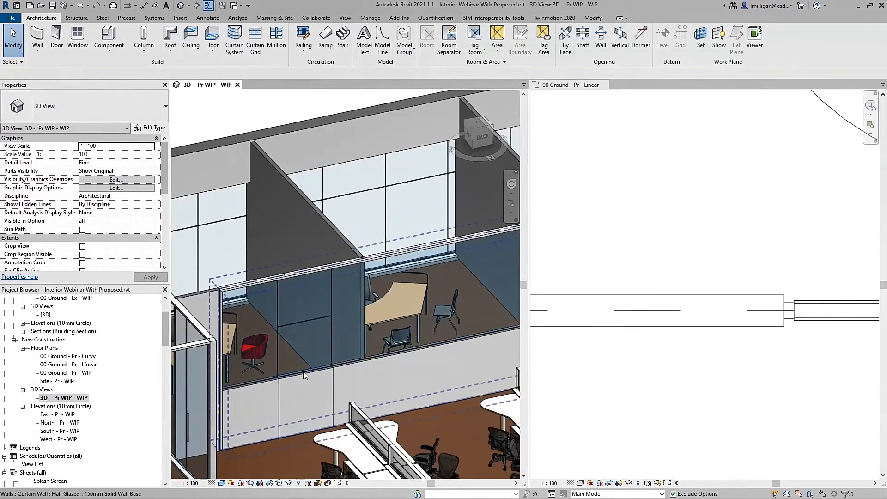
pyautogui.press('Tab')
pyautogui.press('Tab')
pyautogui.press('Tab')
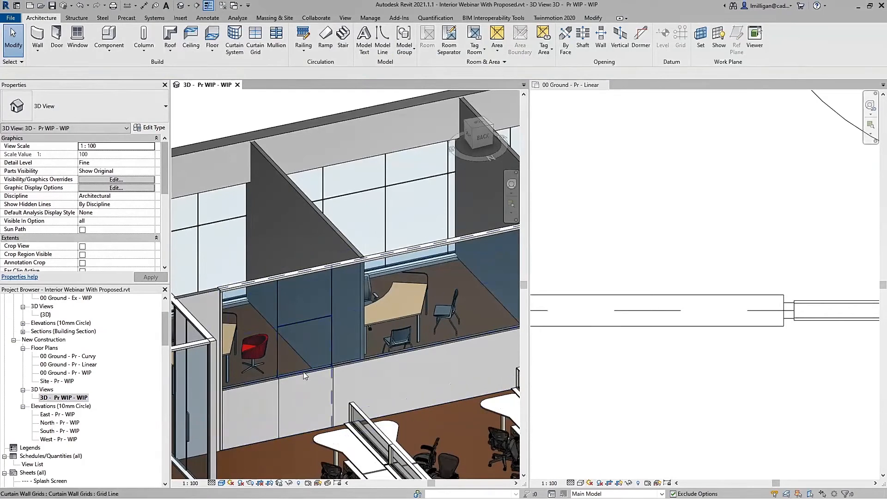
pyautogui.click(303, 371)
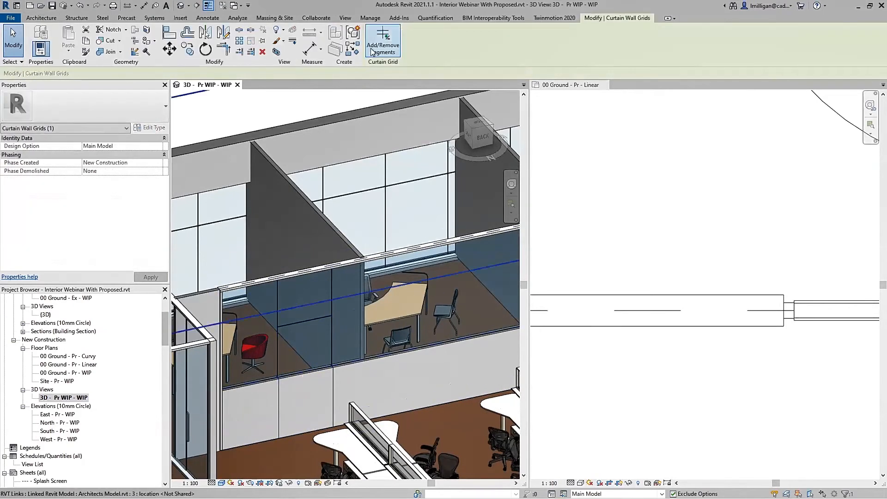
pyautogui.click(315, 368)
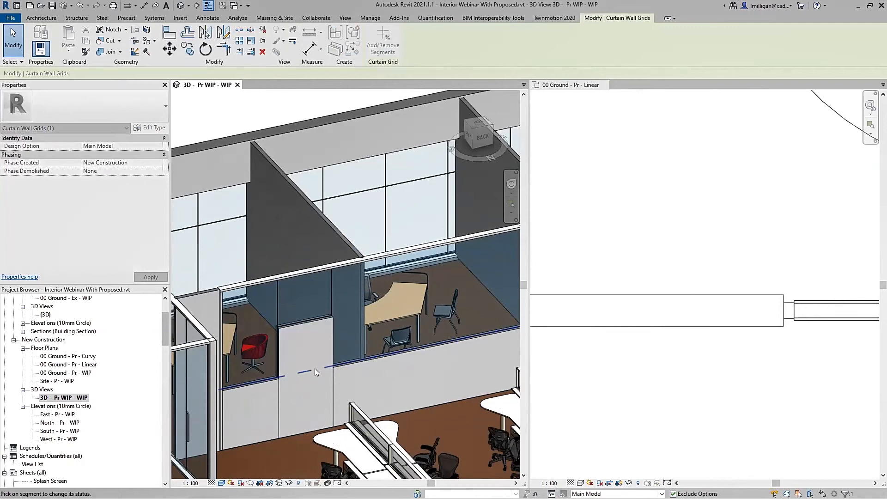
pyautogui.press('Escape')
pyautogui.press('Escape')
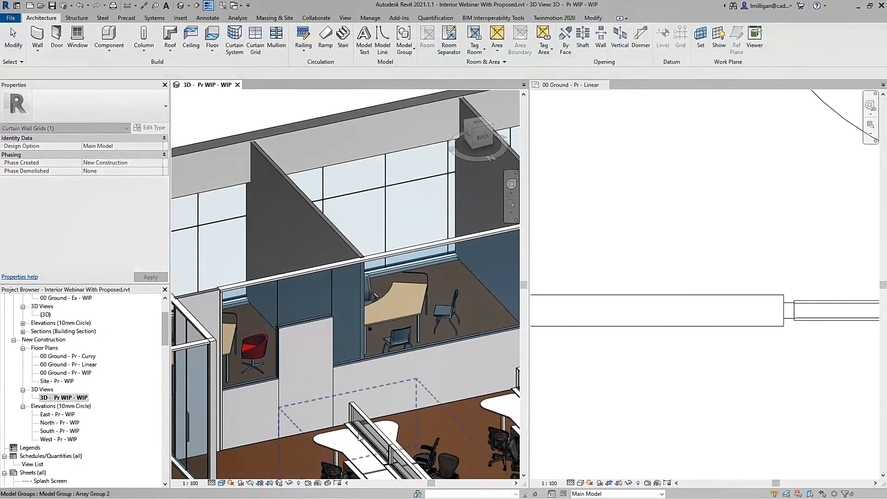
# Change the door-height panel in the first office's front to the Single Door Panel - 3xVision Panel type.
pyautogui.press('Tab')
pyautogui.click(296, 353)
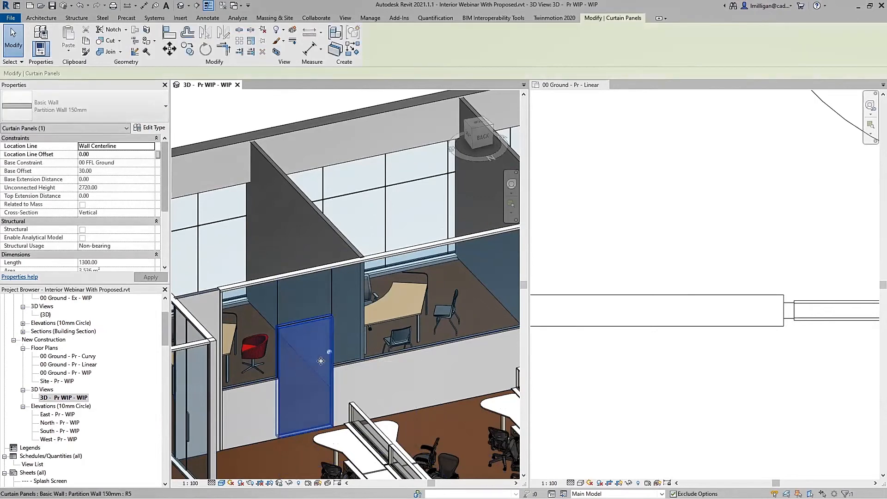
pyautogui.click(125, 101)
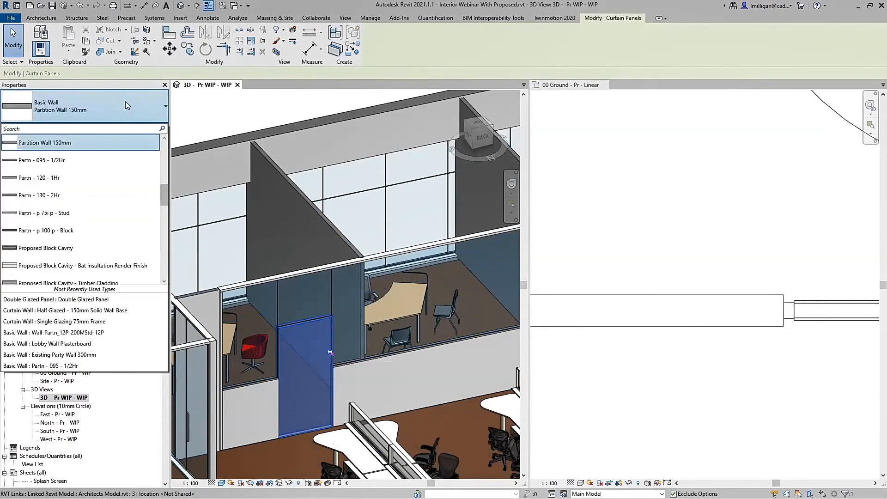
pyautogui.scroll(-10, 106, 188)
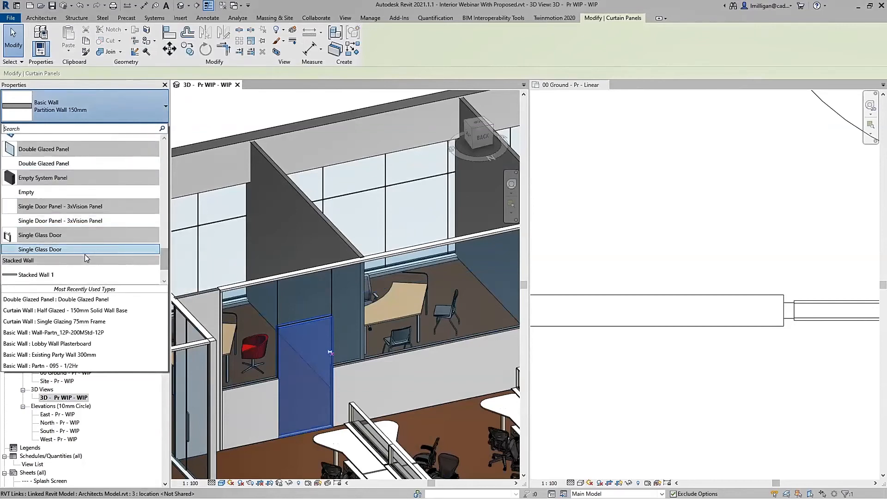
pyautogui.click(74, 221)
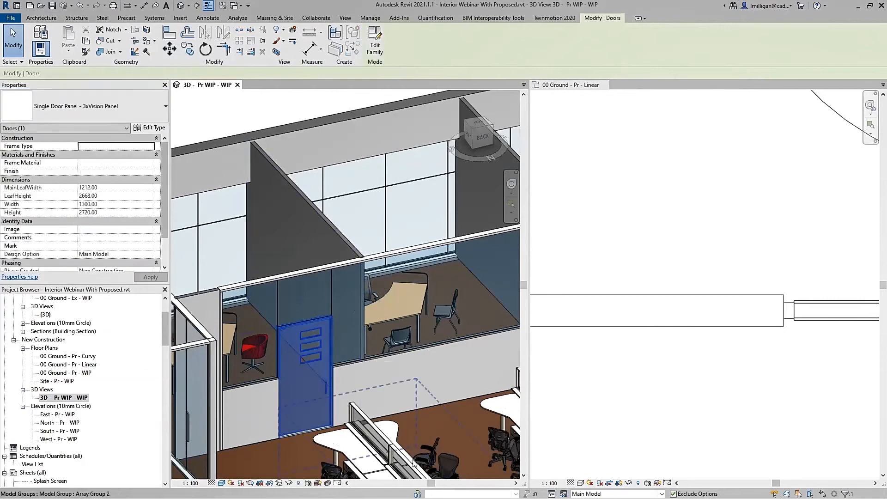
pyautogui.press('Escape')
pyautogui.scroll(-1, 372, 338)
pyautogui.moveTo(418, 403)
pyautogui.keyDown('shift'); pyautogui.mouseDown(button='middle')
pyautogui.moveTo(402, 411)
pyautogui.moveTo(417, 413)
pyautogui.moveTo(409, 393)
pyautogui.mouseUp(button='middle'); pyautogui.keyUp('shift')
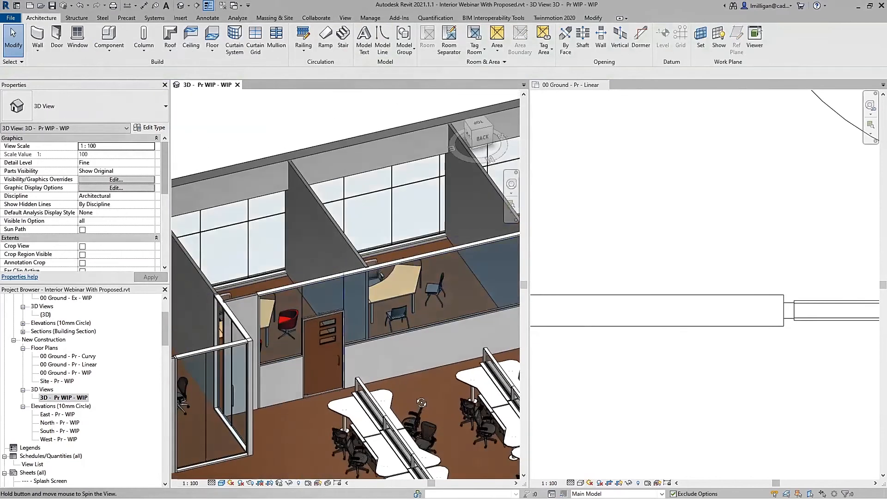
# Undo the office front changes in one go, back to the Single Glazing 75mm Frame curtain wall.
pyautogui.click(89, 6)
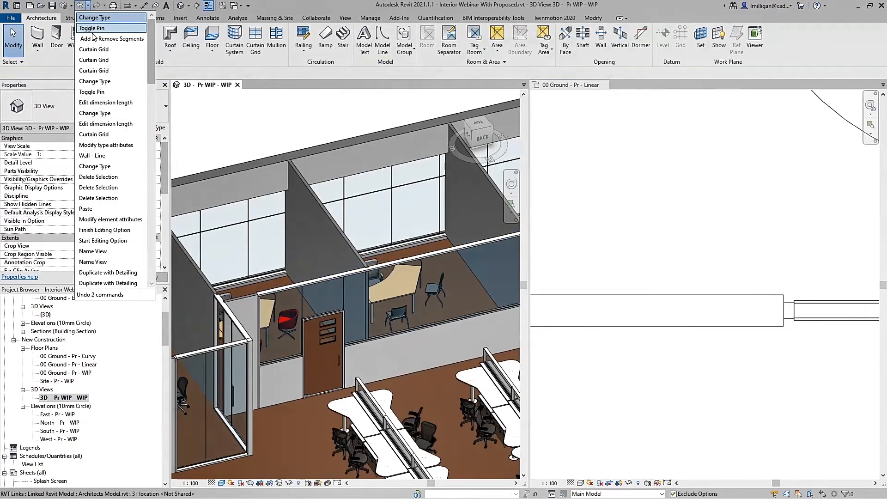
pyautogui.click(115, 113)
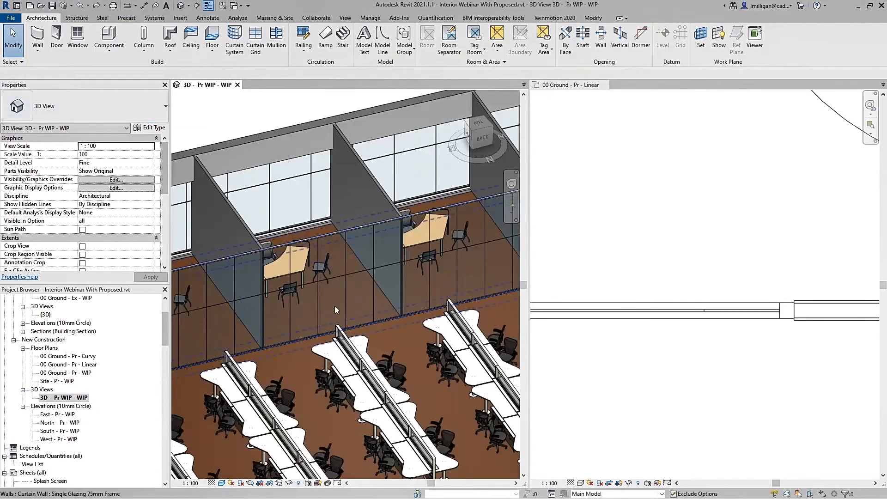
# Unpin a lower glazed panel in the first office's front and change its type to Single Glass Door.
pyautogui.scroll(-3, 334, 306)
pyautogui.scroll(5, 298, 317)
pyautogui.press('Tab')
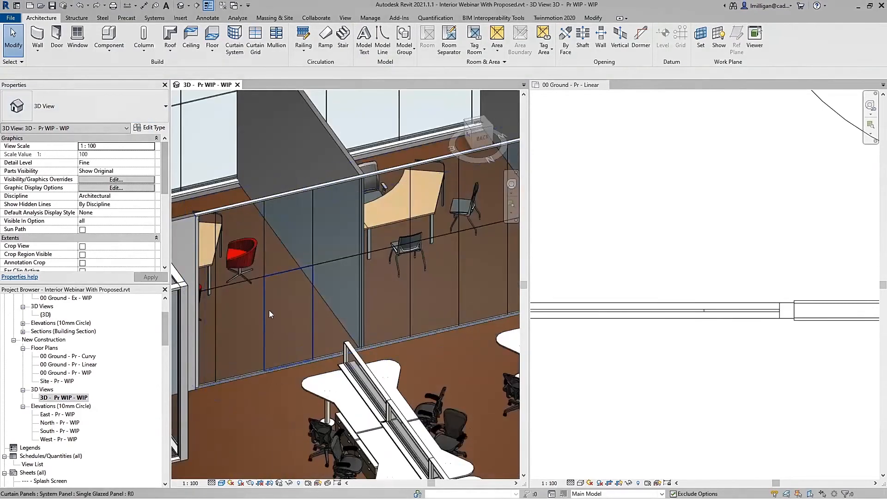
pyautogui.click(269, 310)
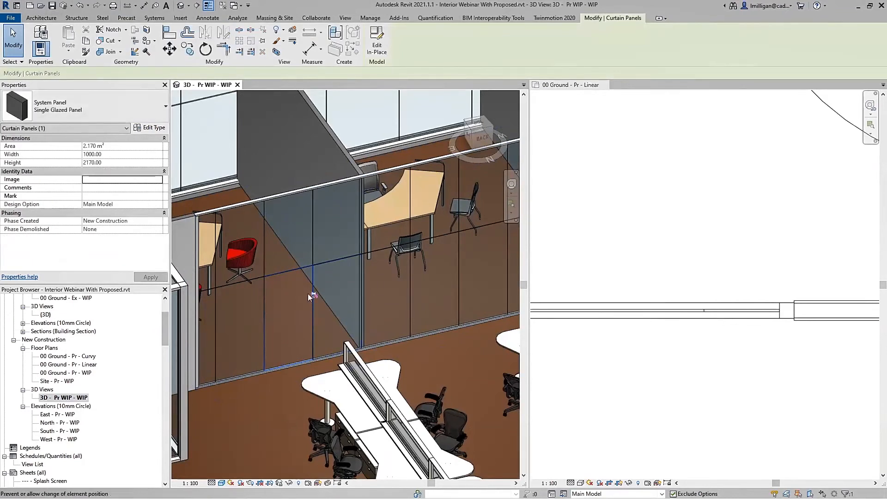
pyautogui.click(110, 107)
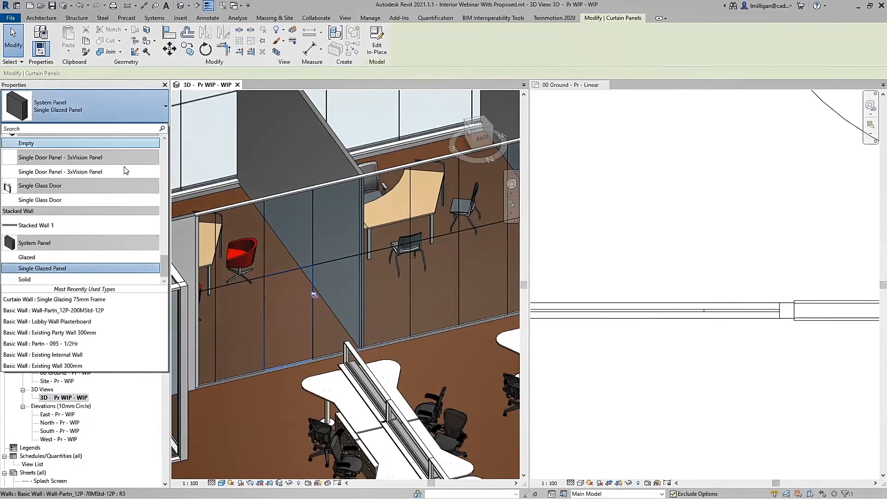
pyautogui.click(98, 202)
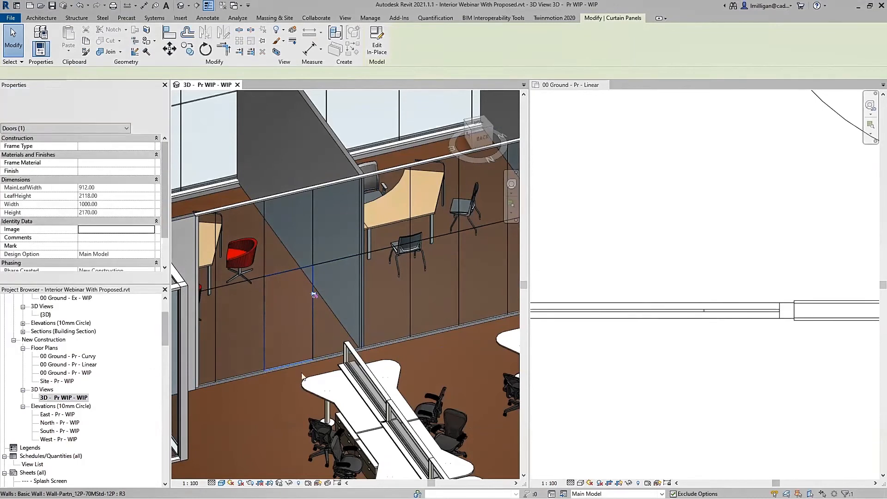
pyautogui.scroll(2, 254, 323)
pyautogui.scroll(3, 254, 324)
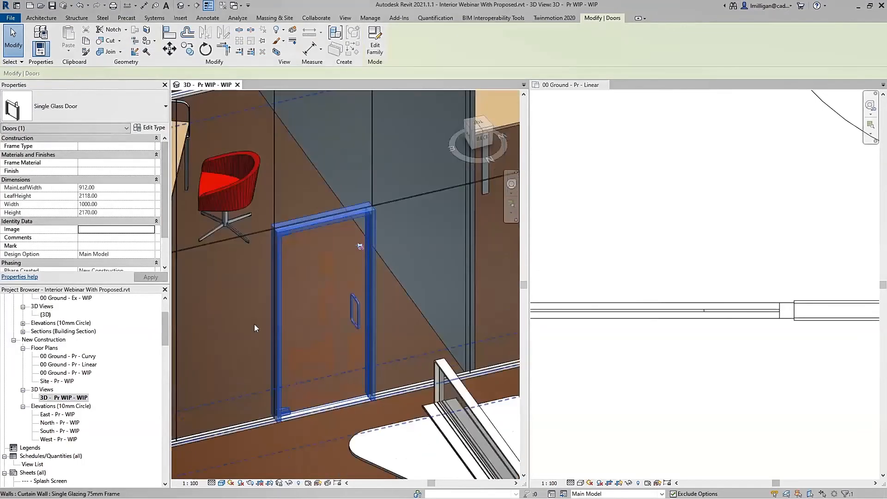
pyautogui.press('Escape')
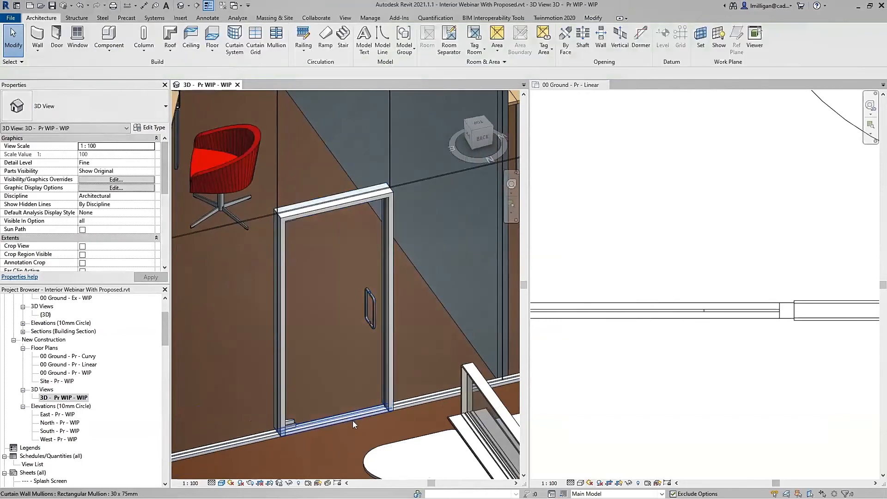
# Unpin and delete the mullion running beneath the new glass door.
pyautogui.click(353, 421)
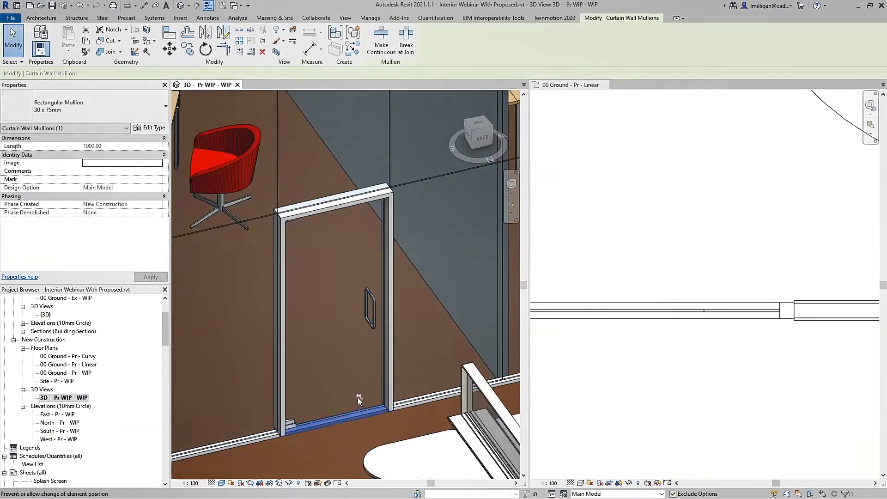
pyautogui.press('Escape')
pyautogui.scroll(-1, 272, 321)
pyautogui.scroll(-1, 271, 320)
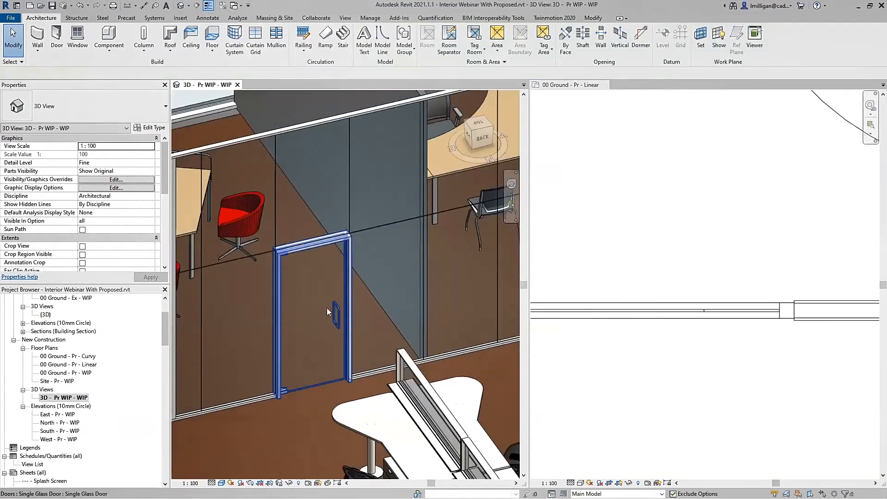
# Cycle the selected glass door through its hinge-side and swing-direction options.
pyautogui.click(326, 308)
pyautogui.press('space')
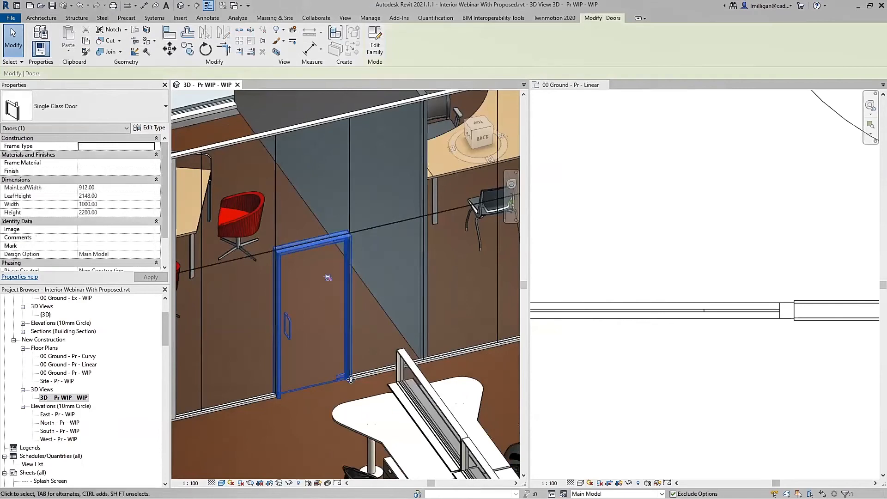
pyautogui.press('space')
pyautogui.press('space')
pyautogui.press('space')
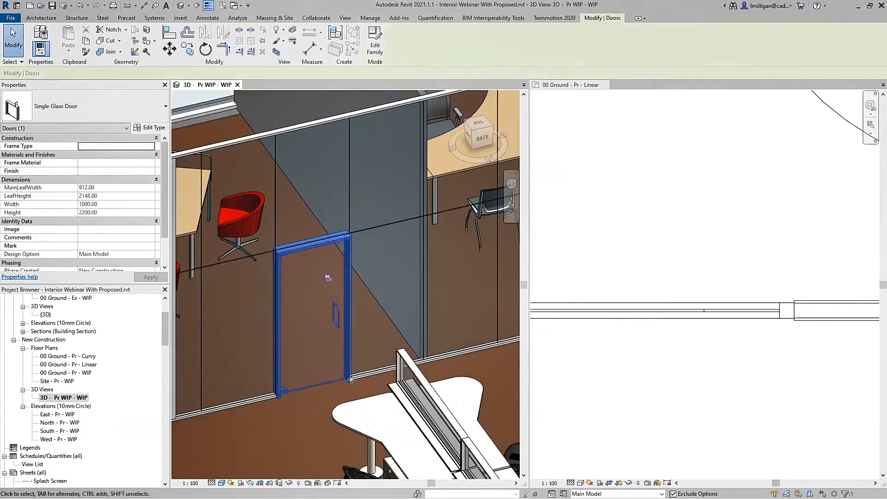
pyautogui.press('space')
pyautogui.press('space')
# Flip the glass door's facing and hinge side in the Linear floor plan using its flip controls.
pyautogui.scroll(4, 696, 314)
pyautogui.scroll(1, 645, 308)
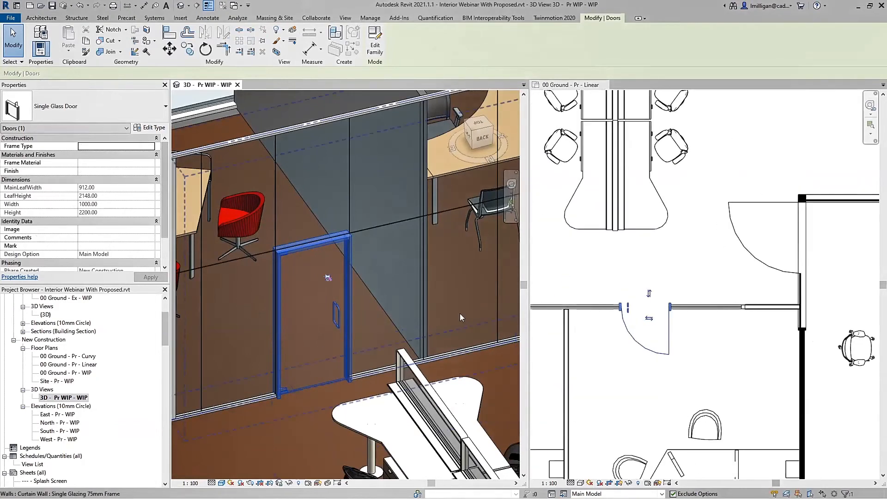
pyautogui.click(651, 291)
pyautogui.click(649, 318)
pyautogui.click(639, 294)
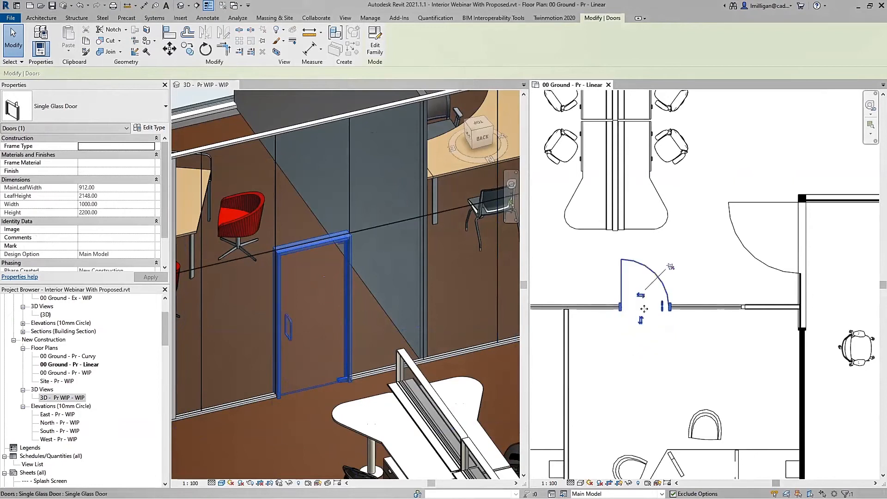
pyautogui.click(641, 322)
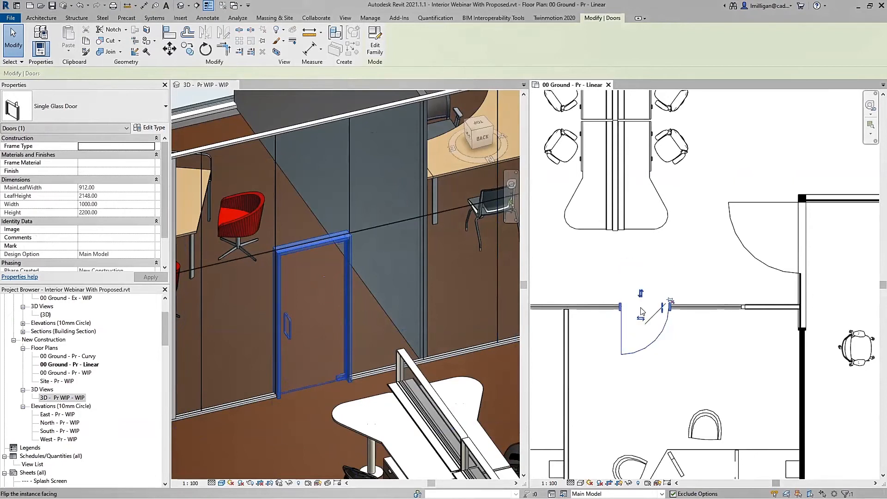
pyautogui.click(640, 319)
pyautogui.click(649, 319)
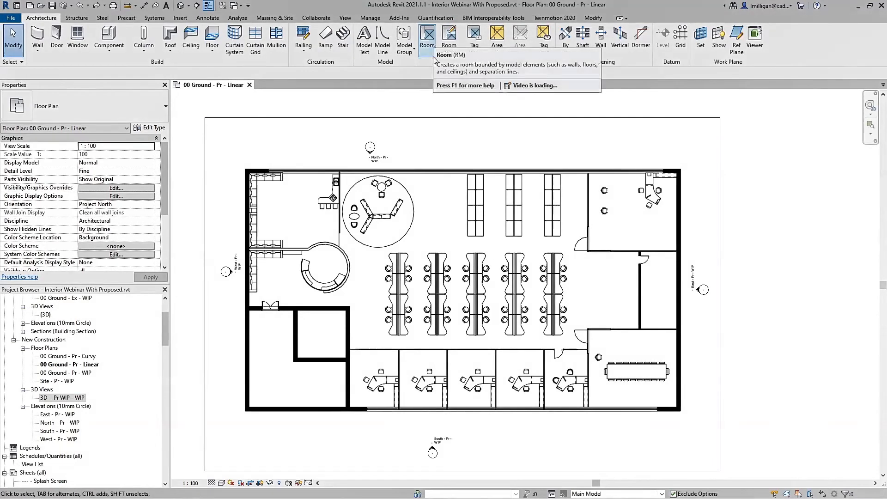
# Turn on Room Bounding in the type properties of the linked Architects Model.
pyautogui.click(340, 316)
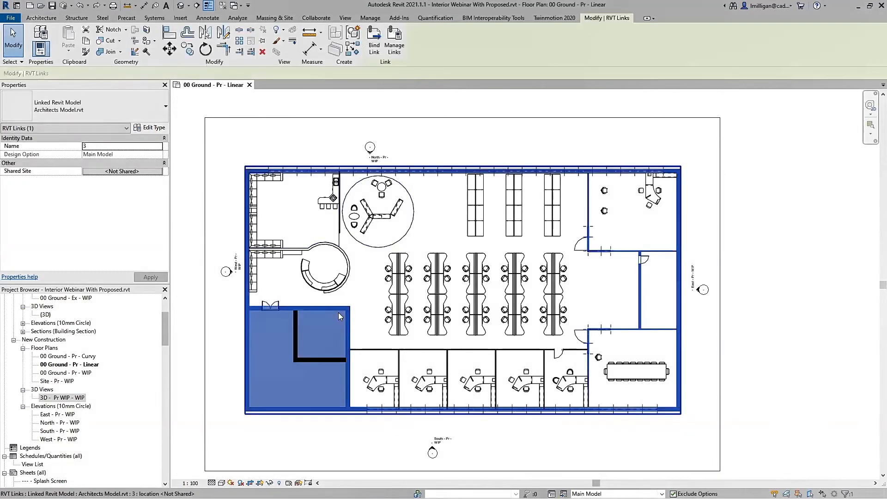
pyautogui.click(149, 128)
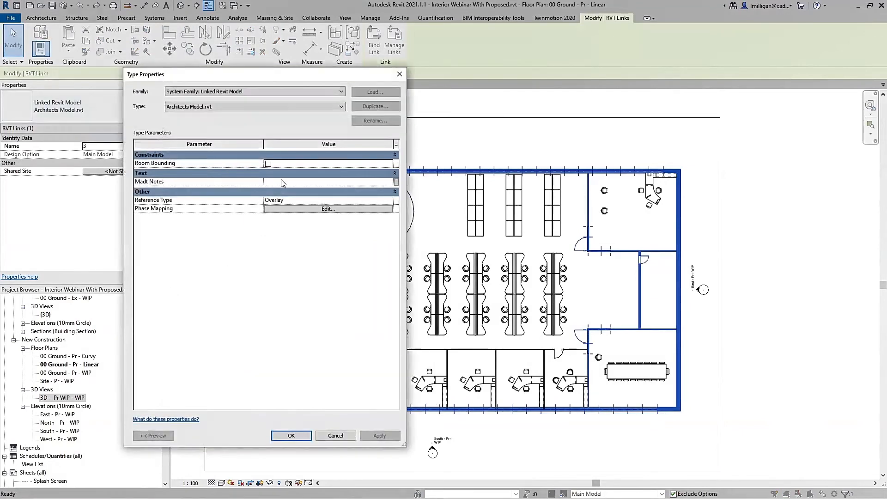
pyautogui.click(267, 164)
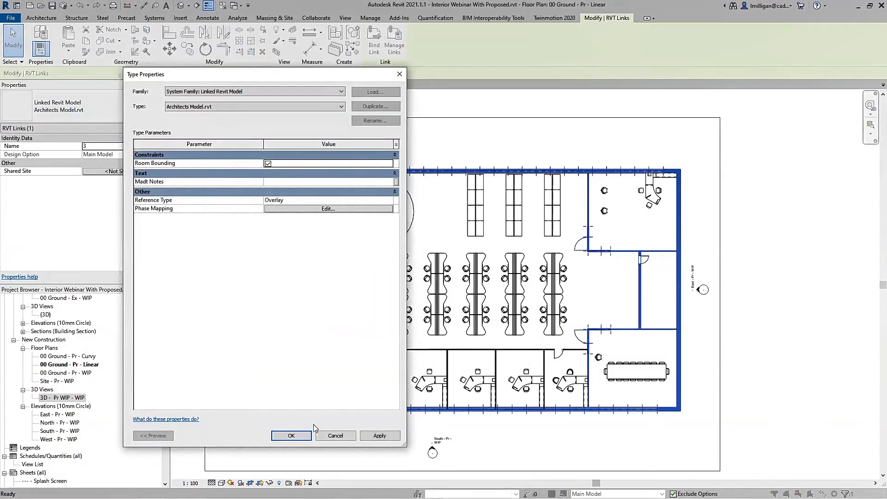
pyautogui.click(291, 436)
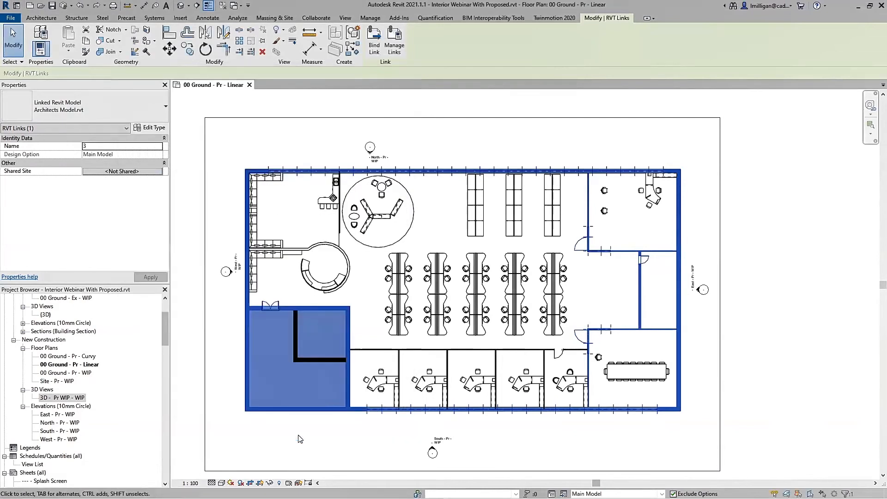
pyautogui.click(448, 110)
# Place rooms automatically across the Linear floor plan, tagged with the Name Number w Metric Area type.
pyautogui.click(427, 37)
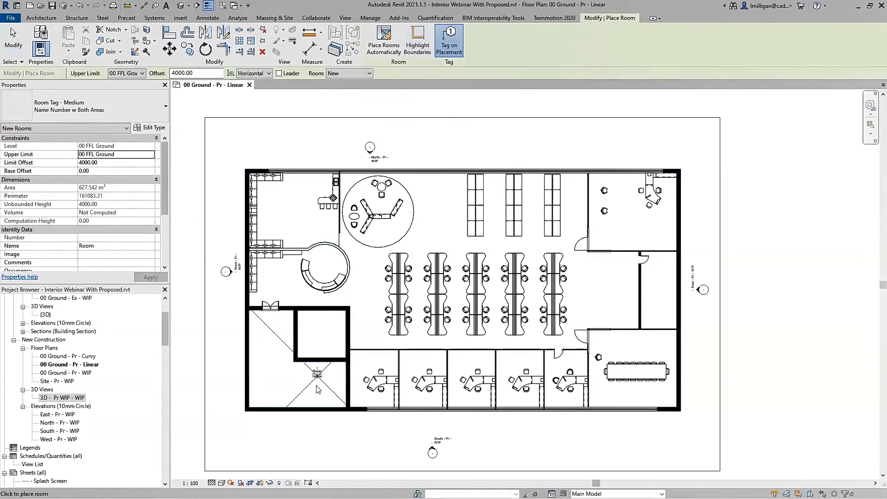
pyautogui.click(132, 111)
pyautogui.click(108, 173)
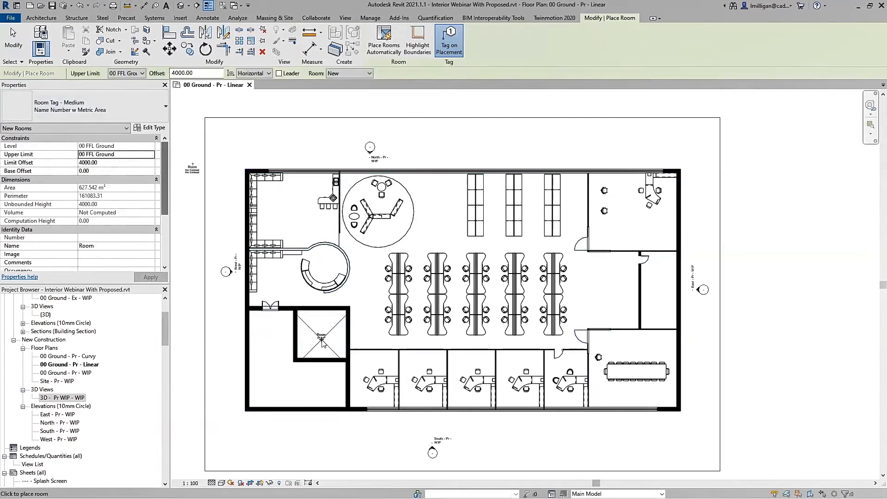
pyautogui.click(385, 44)
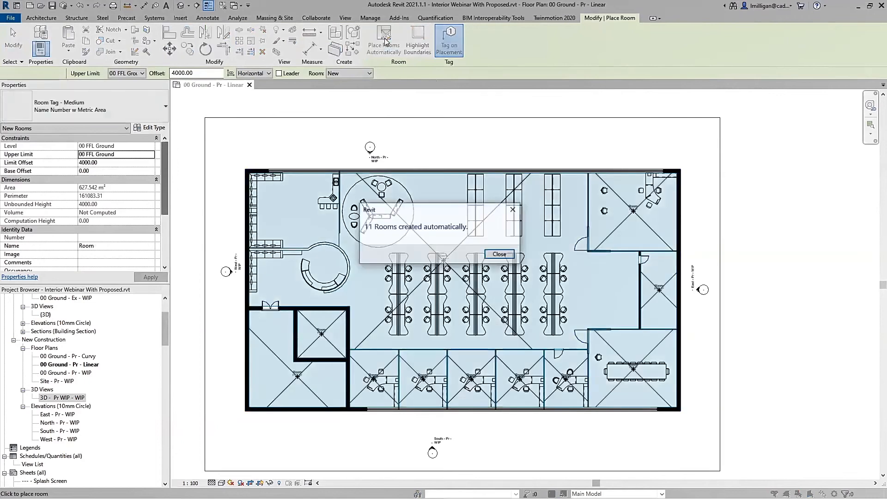
pyautogui.click(500, 254)
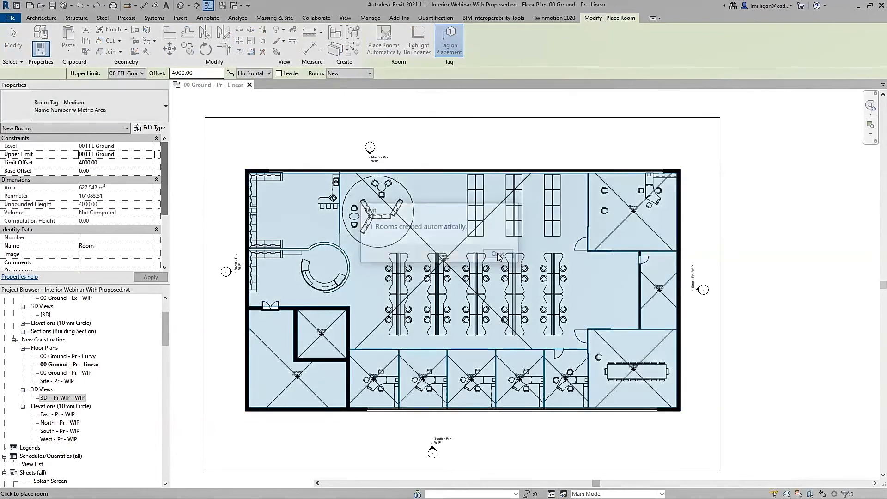
pyautogui.press('Escape')
pyautogui.press('Escape')
# Move the first office's room tag clear of the desk and rename the room Office 1.
pyautogui.scroll(5, 378, 378)
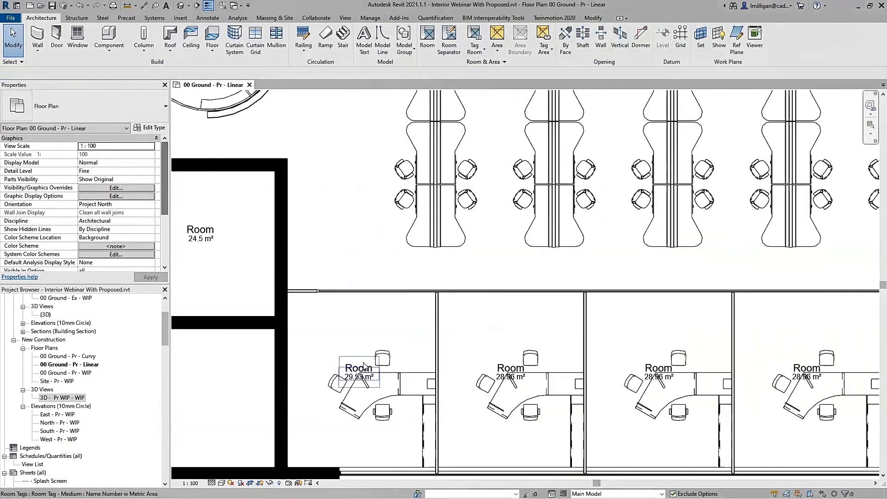
pyautogui.click(359, 366)
pyautogui.moveTo(360, 364); pyautogui.dragTo(358, 338)
pyautogui.click(354, 323)
pyautogui.write('Office 1')
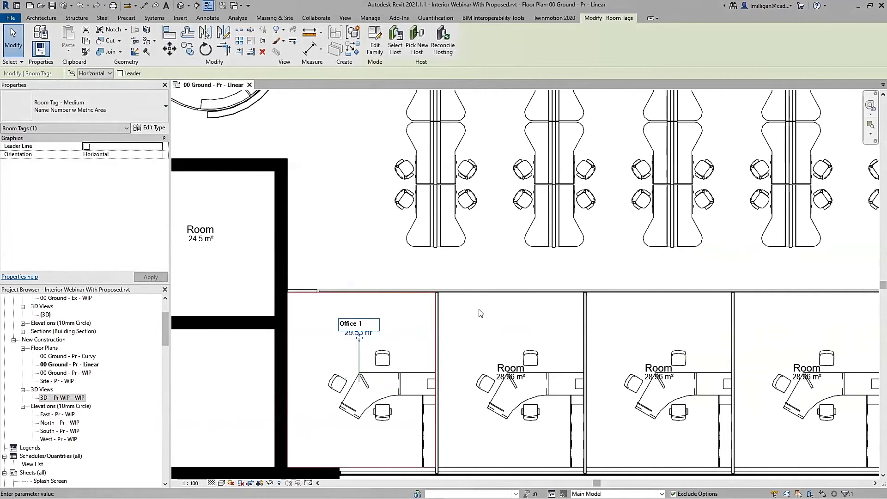
pyautogui.click(481, 313)
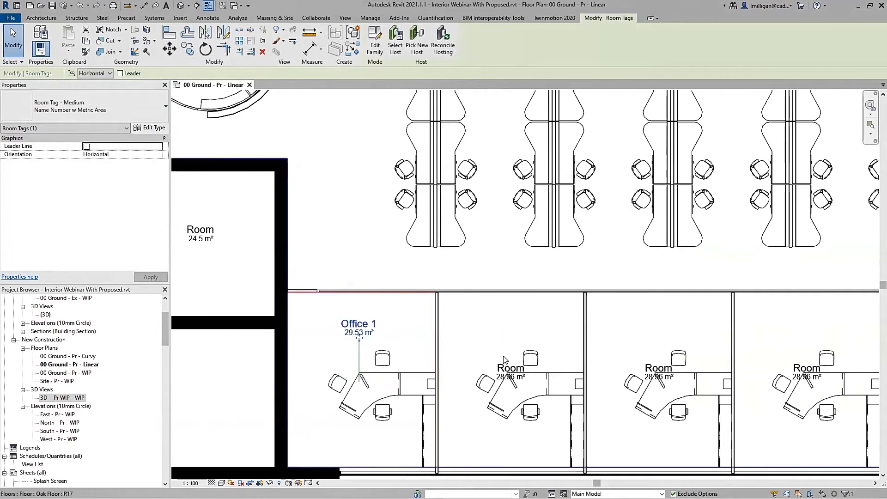
# Move the second office's room tag level with the Office 1 tag and rename the room Office 2.
pyautogui.moveTo(510, 381); pyautogui.dragTo(511, 337)
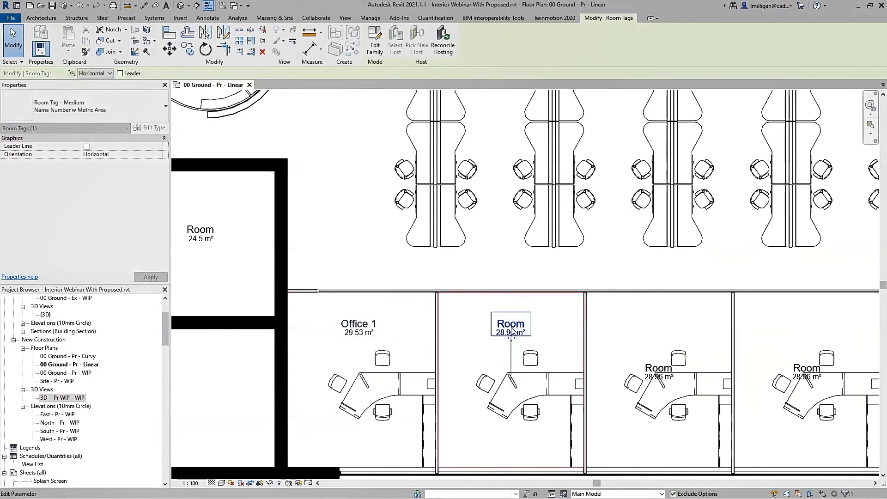
pyautogui.click(510, 324)
pyautogui.write('Office')
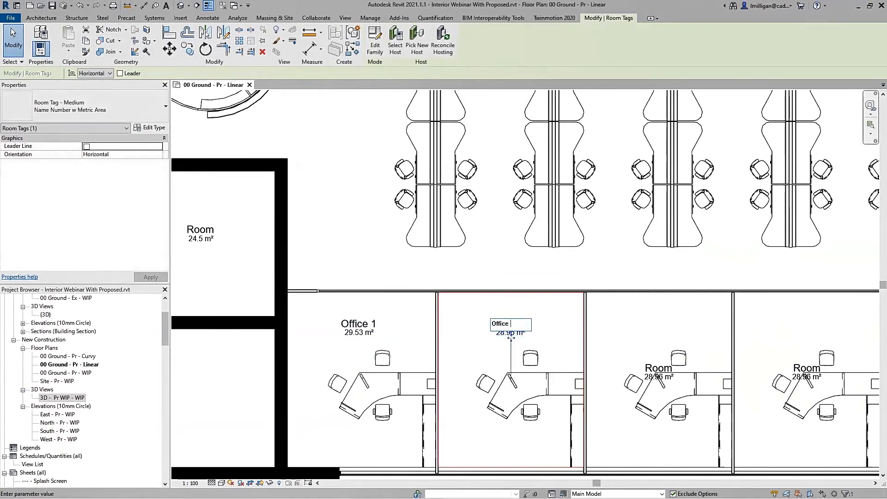
pyautogui.write(' 2')
pyautogui.click(634, 335)
# Move the third office's room tag level with the Office 2 tag and rename the room Office 3.
pyautogui.moveTo(653, 375); pyautogui.dragTo(658, 341)
pyautogui.click(661, 324)
pyautogui.write('Of')
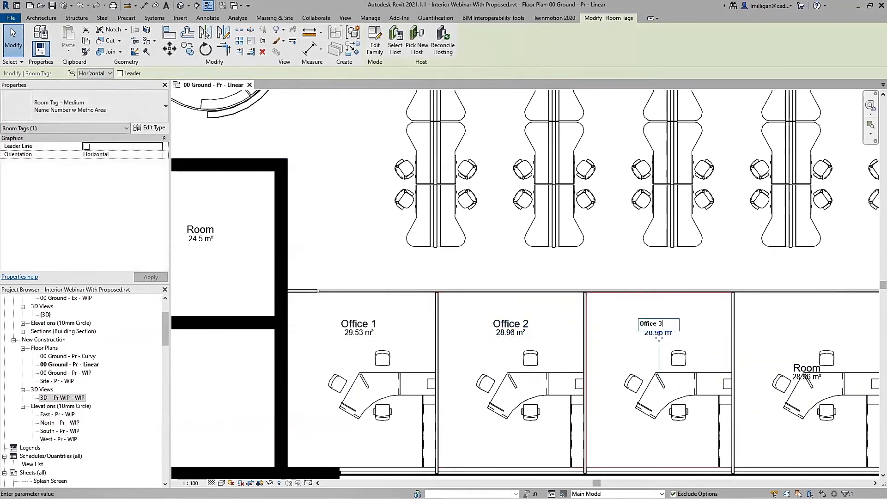
pyautogui.click(606, 272)
# Move the large central room's tag clear above the desks and rename the room Open Plan Office.
pyautogui.scroll(-2, 564, 289)
pyautogui.moveTo(550, 239); pyautogui.dragTo(531, 369, button='middle')
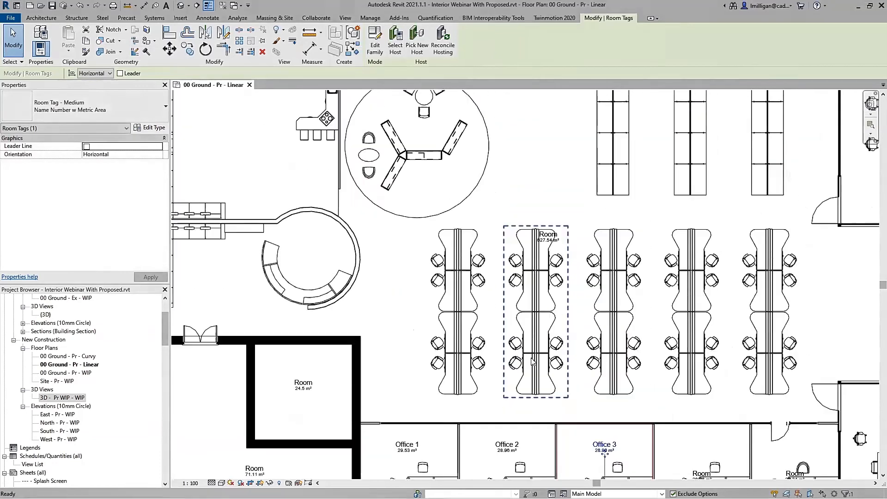
pyautogui.click(548, 238)
pyautogui.scroll(1, 550, 254)
pyautogui.moveTo(549, 253); pyautogui.dragTo(548, 218)
pyautogui.click(548, 202)
pyautogui.write('Open Pl')
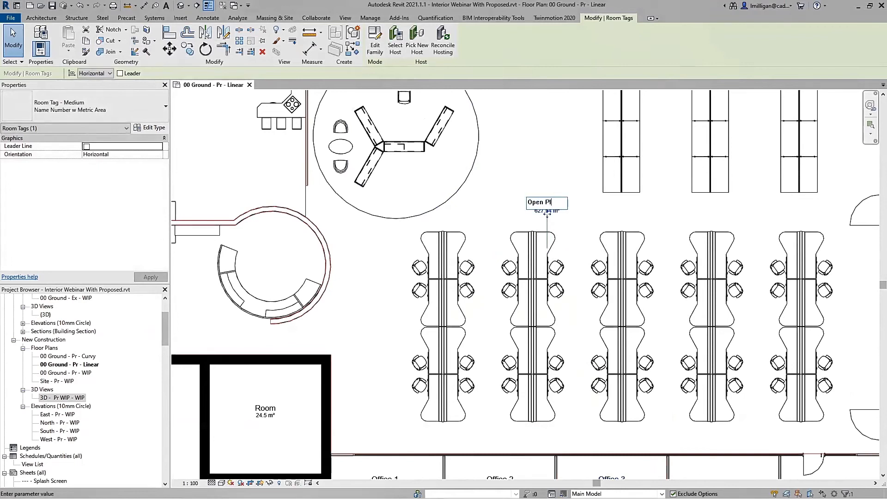
pyautogui.write('an Office')
pyautogui.click(557, 146)
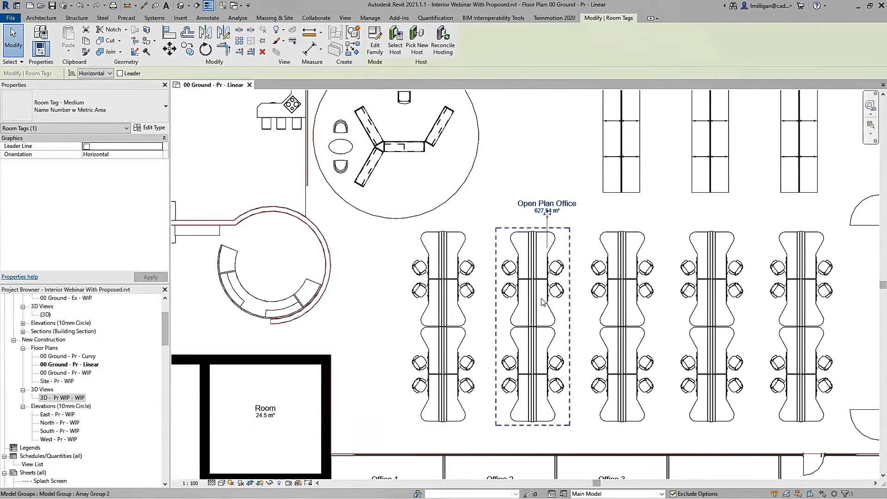
pyautogui.press('Escape')
# Duplicate the 00 Ground - Pr - Linear floor plan with detailing and rename the copy 00 Ground - Pr - Linear Colour.
pyautogui.scroll(-5, 557, 319)
pyautogui.moveTo(544, 308); pyautogui.dragTo(522, 290, button='middle')
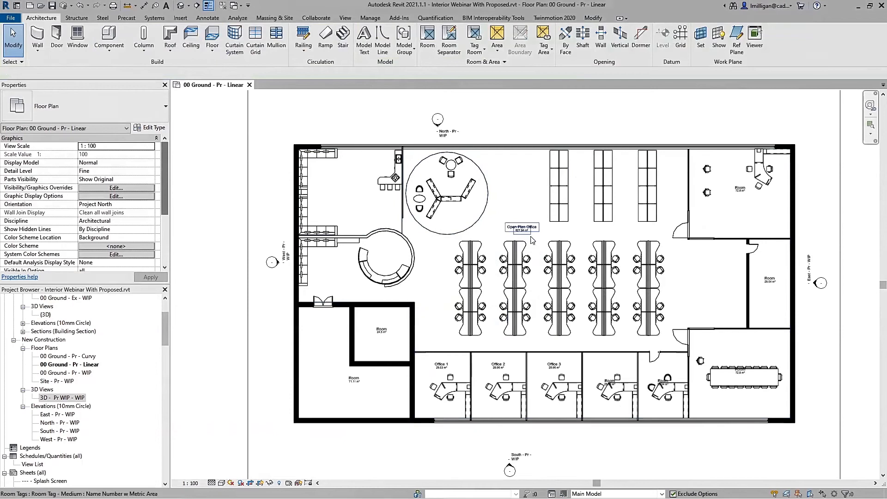
pyautogui.rightClick(89, 365)
pyautogui.moveTo(198, 227)
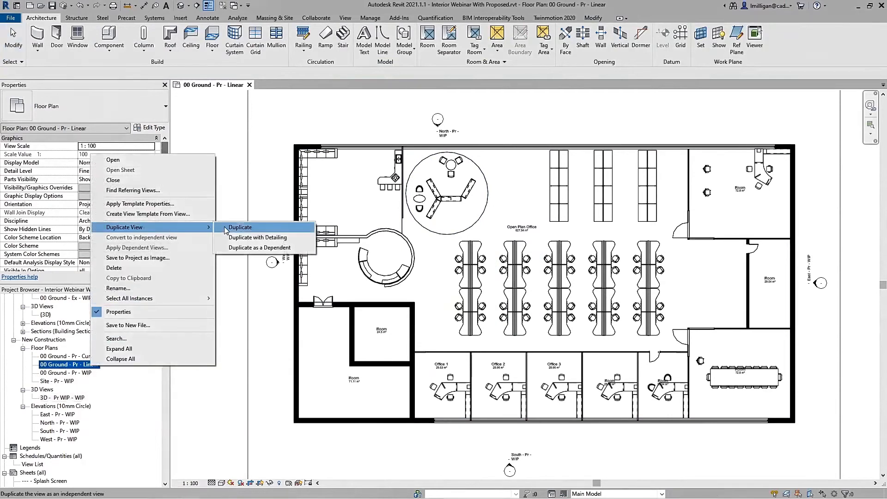
pyautogui.click(240, 241)
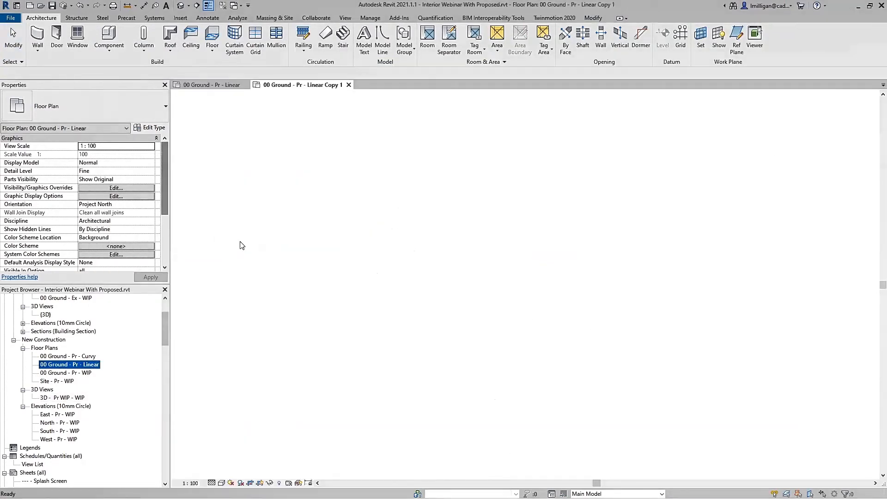
pyautogui.rightClick(42, 373)
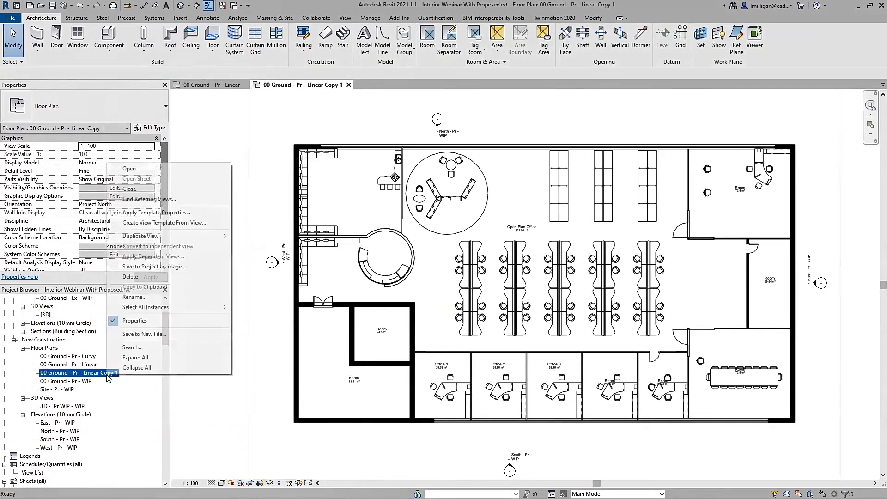
pyautogui.click(133, 297)
pyautogui.moveTo(99, 373); pyautogui.dragTo(135, 363)
pyautogui.write('Co')
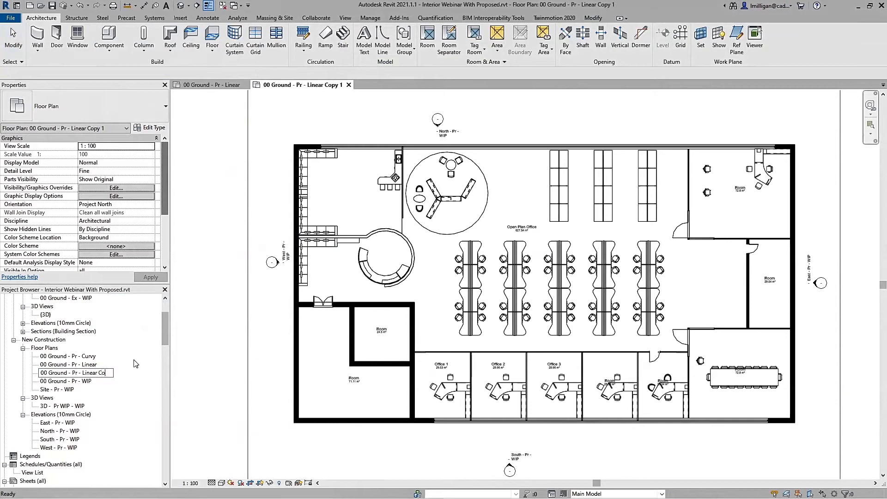
pyautogui.press('Return')
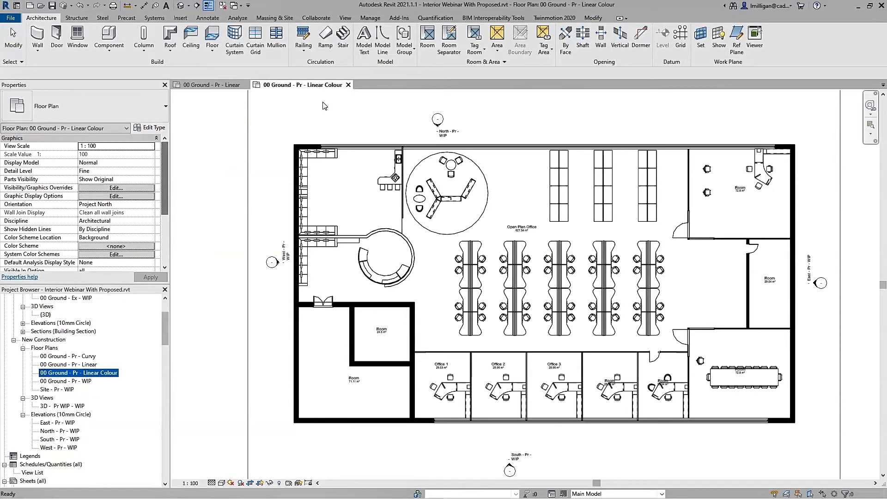
# Place a color fill legend below the plan, using the Rooms space type and the By Room Name color scheme.
pyautogui.click(209, 18)
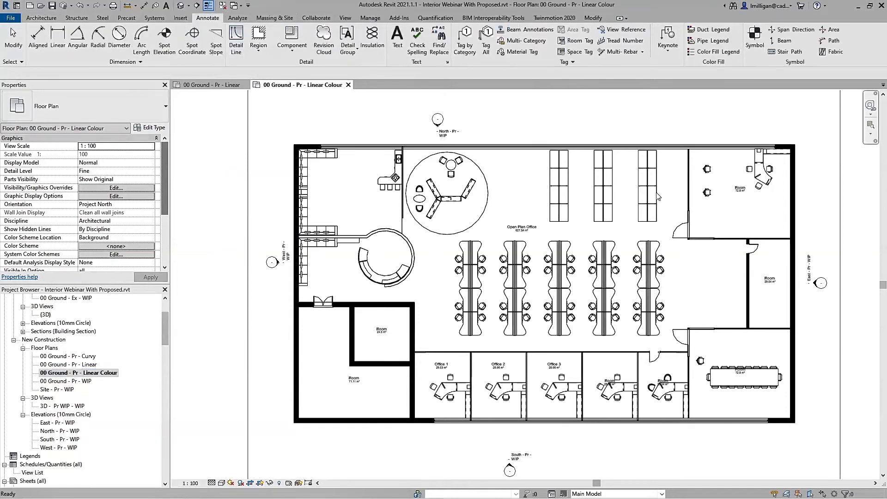
pyautogui.click(712, 51)
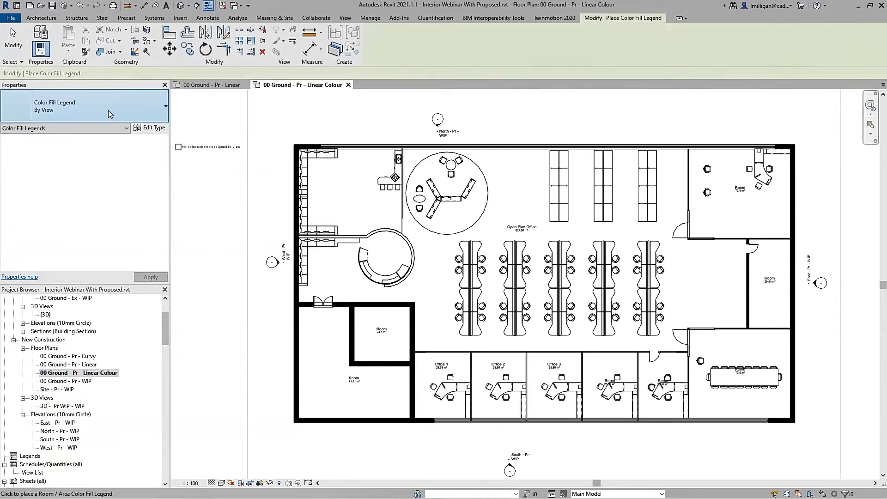
pyautogui.click(325, 444)
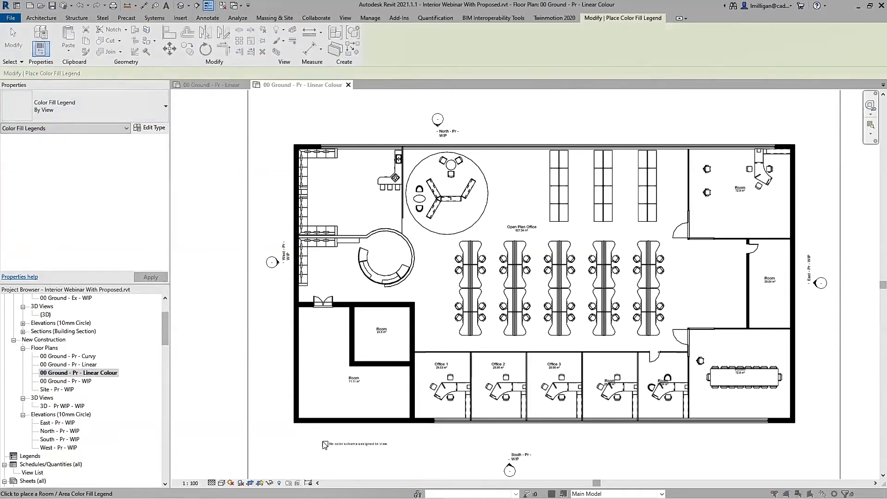
pyautogui.click(465, 252)
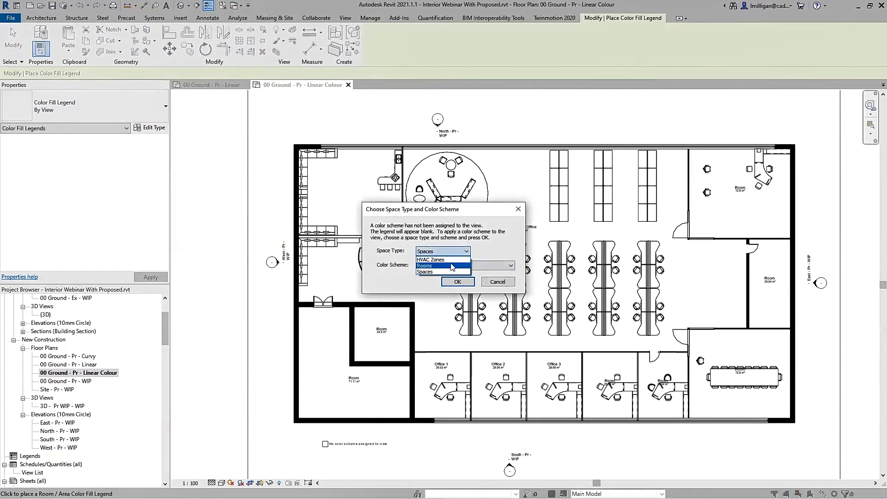
pyautogui.click(451, 266)
pyautogui.click(458, 266)
pyautogui.click(453, 289)
pyautogui.click(456, 282)
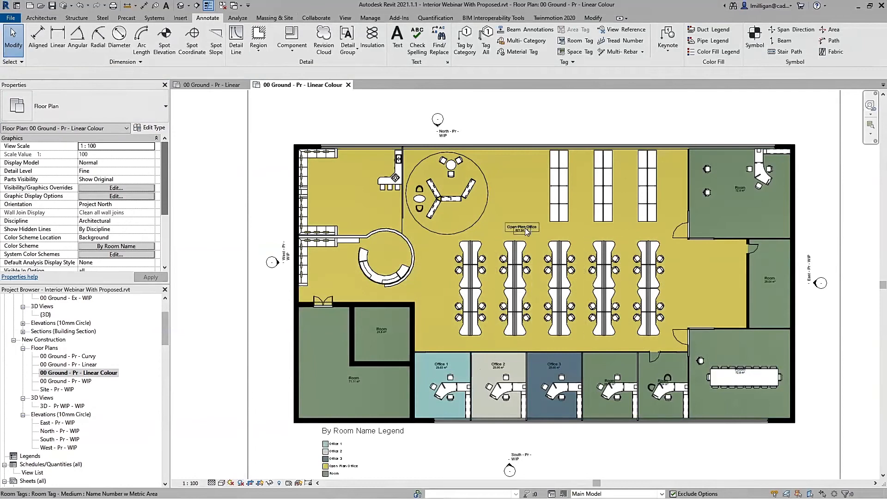
# Examine the extent of the Open Plan Office room around the kitchen and the circular breakout area.
pyautogui.scroll(1, 524, 228)
pyautogui.scroll(2, 525, 228)
pyautogui.scroll(-2, 526, 227)
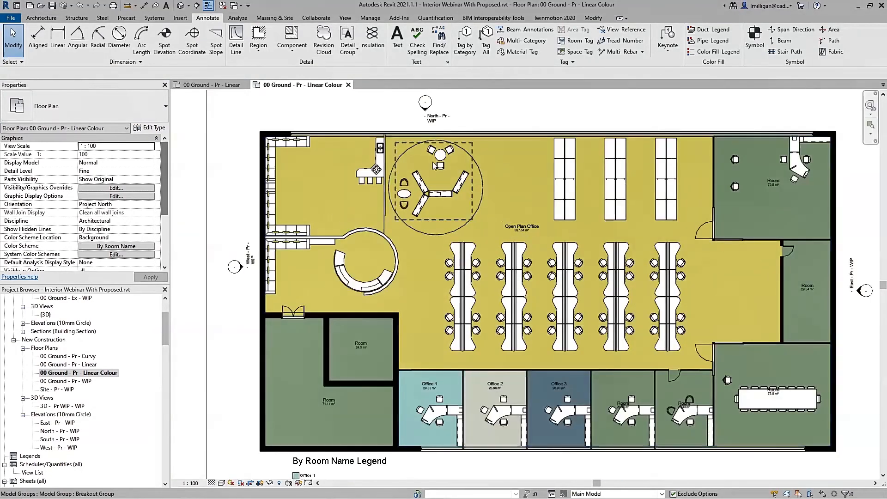
pyautogui.scroll(2, 370, 226)
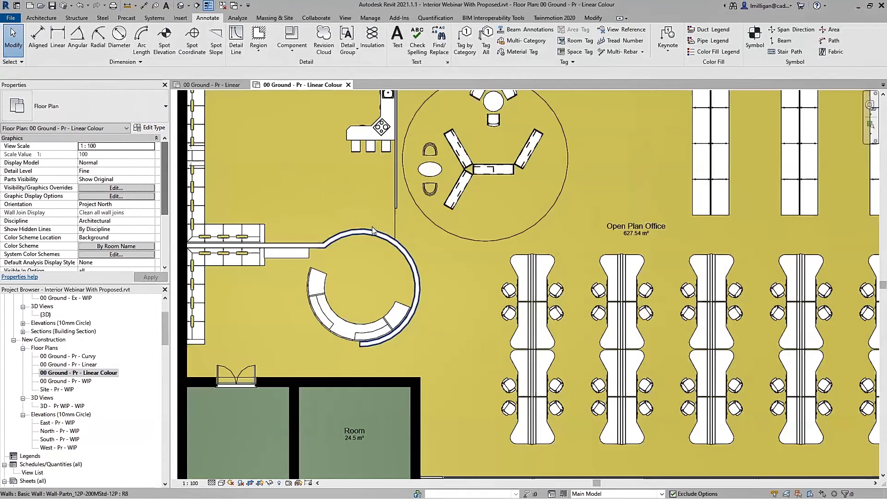
pyautogui.scroll(1, 413, 221)
pyautogui.moveTo(413, 221); pyautogui.dragTo(382, 253, button='middle')
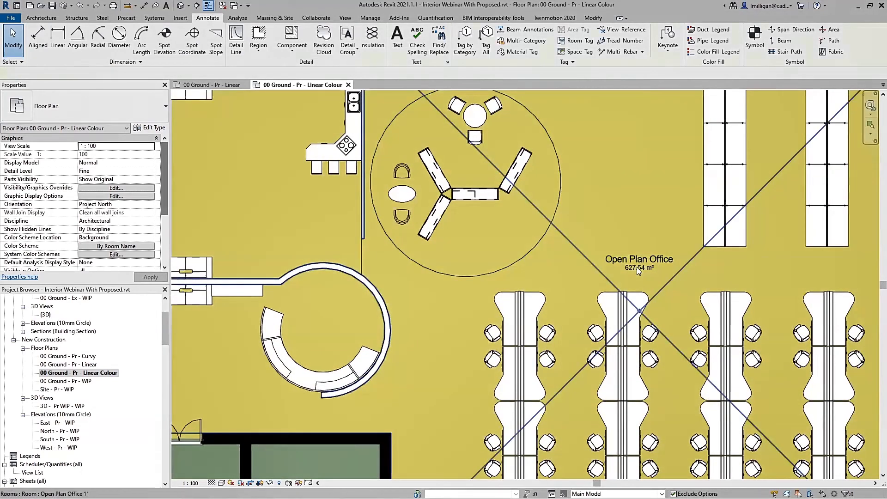
pyautogui.click(637, 267)
pyautogui.scroll(-2, 636, 267)
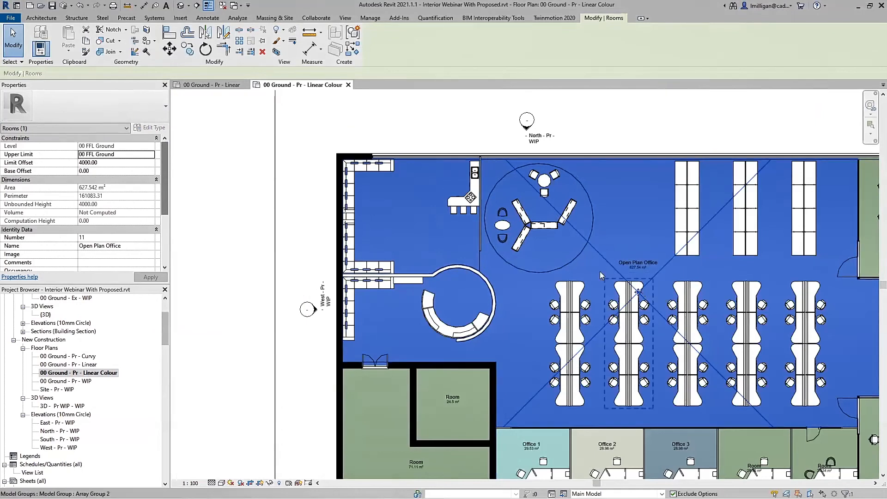
pyautogui.press('Escape')
# Draw a room separation line closing the gap between the kitchen partition's free end and the curved wall.
pyautogui.scroll(4, 485, 246)
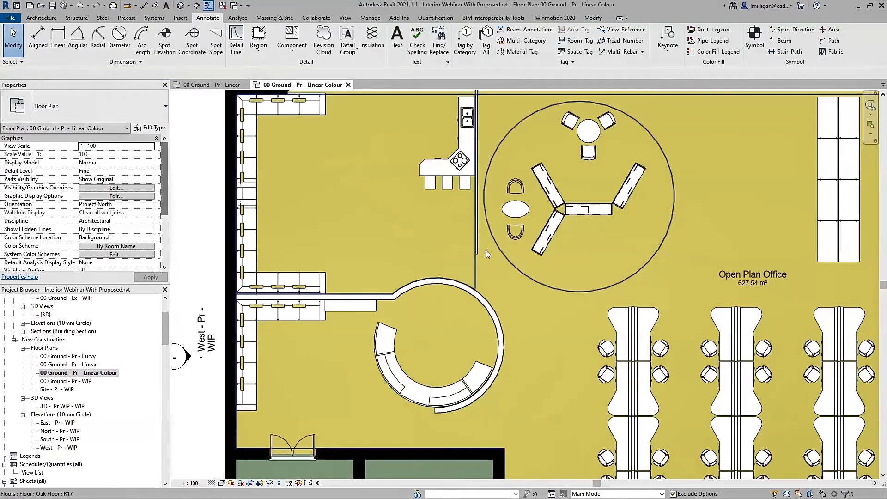
pyautogui.scroll(1, 486, 250)
pyautogui.moveTo(486, 251); pyautogui.dragTo(439, 297, button='middle')
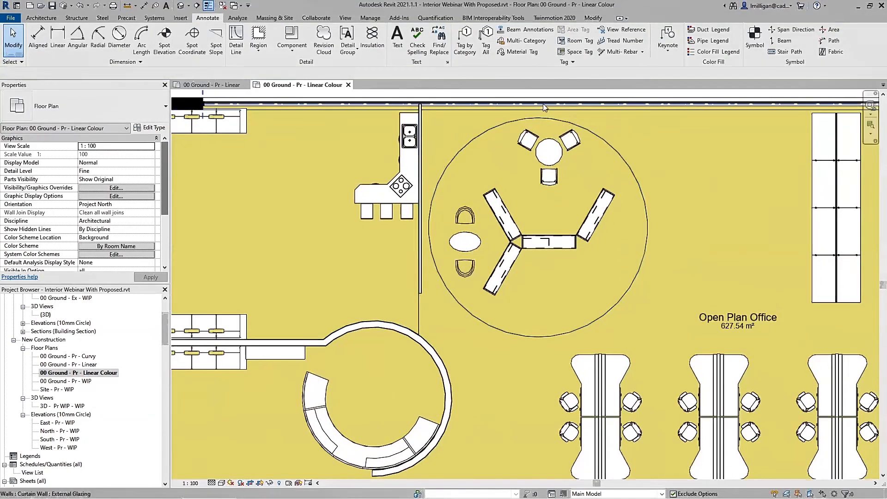
pyautogui.click(41, 18)
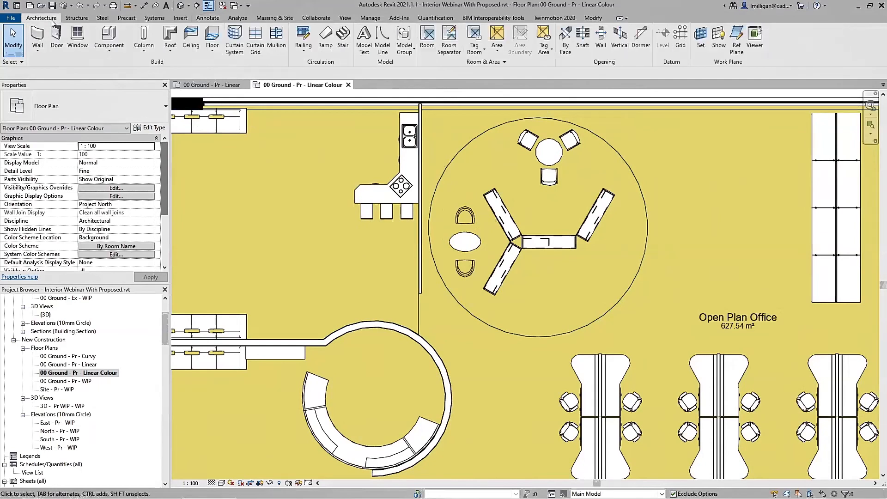
pyautogui.click(449, 39)
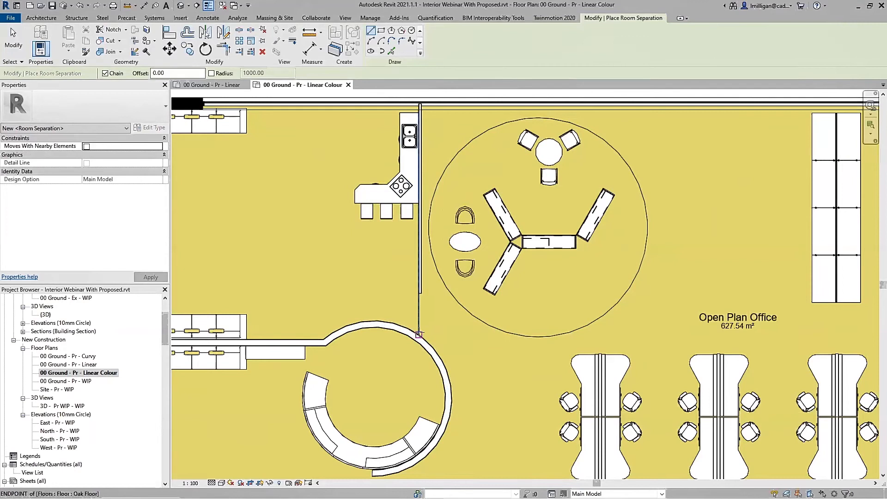
pyautogui.click(419, 333)
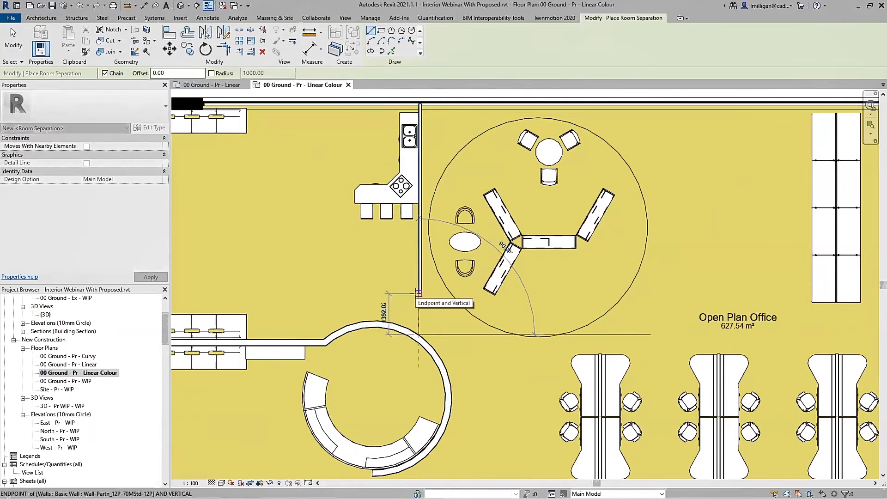
pyautogui.click(419, 292)
# Create room separation lines around the circular breakout area by picking its floor outline.
pyautogui.scroll(-4, 416, 293)
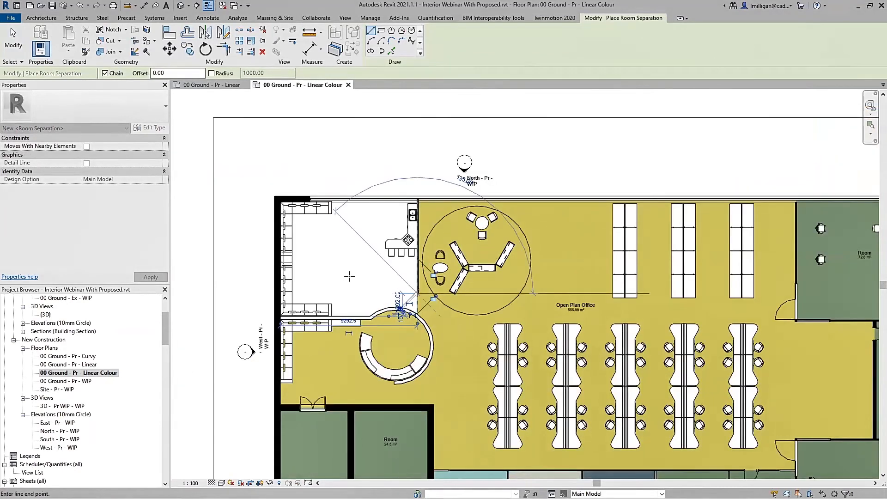
pyautogui.click(391, 52)
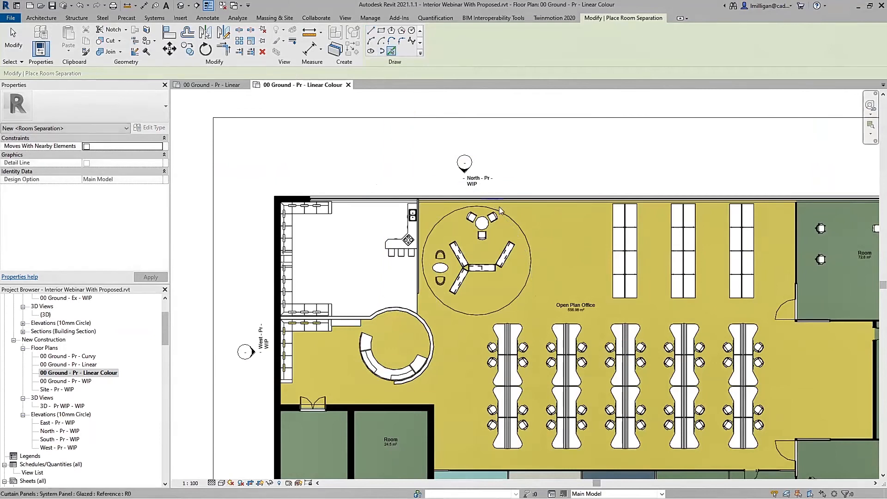
pyautogui.click(506, 218)
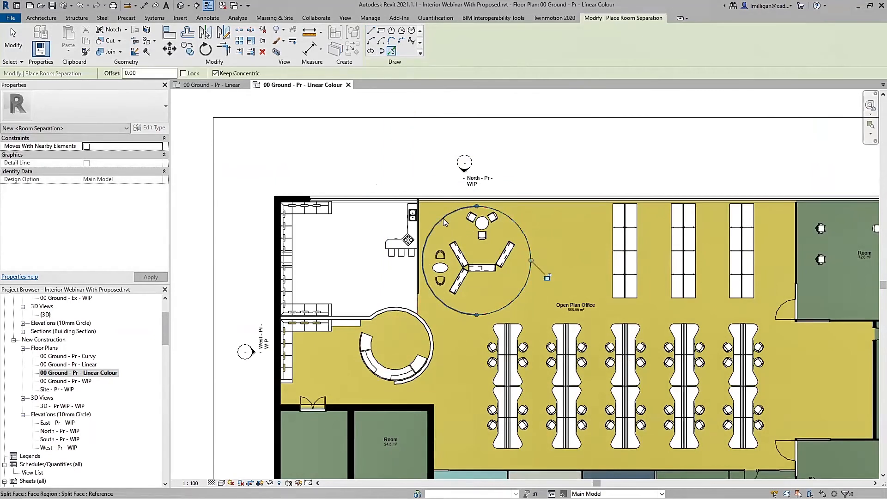
pyautogui.press('Escape')
pyautogui.press('Escape')
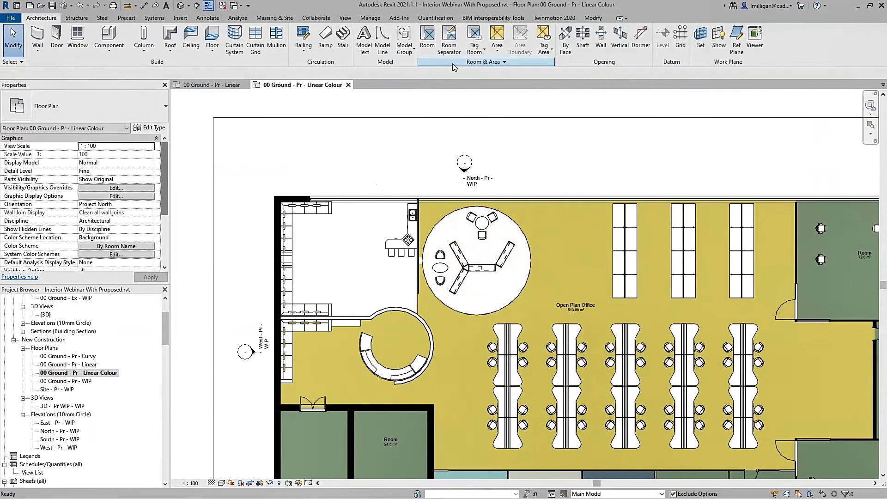
# Place tagged rooms in the enclosed kitchen area and inside the circular breakout area.
pyautogui.click(428, 37)
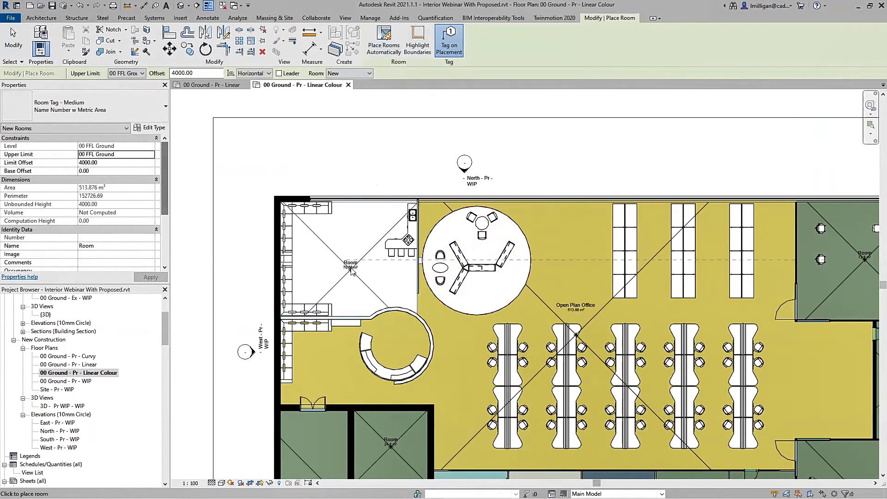
pyautogui.scroll(3, 344, 261)
pyautogui.click(340, 259)
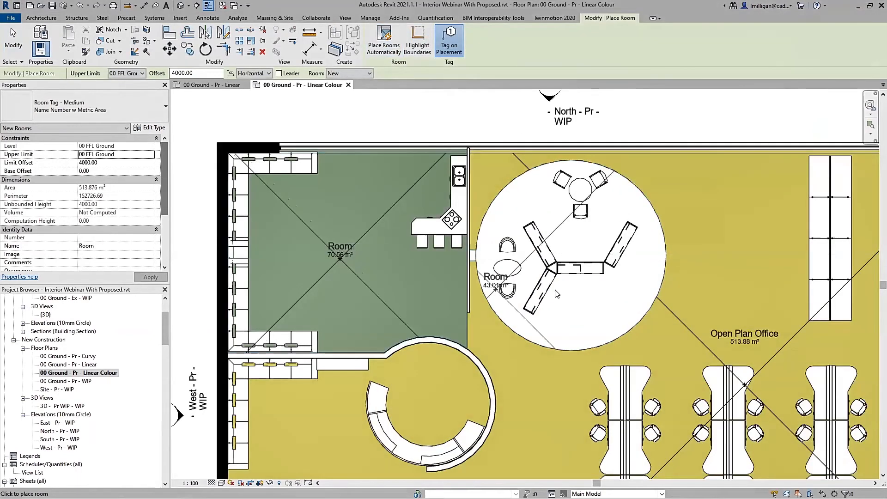
pyautogui.click(587, 314)
pyautogui.press('Escape')
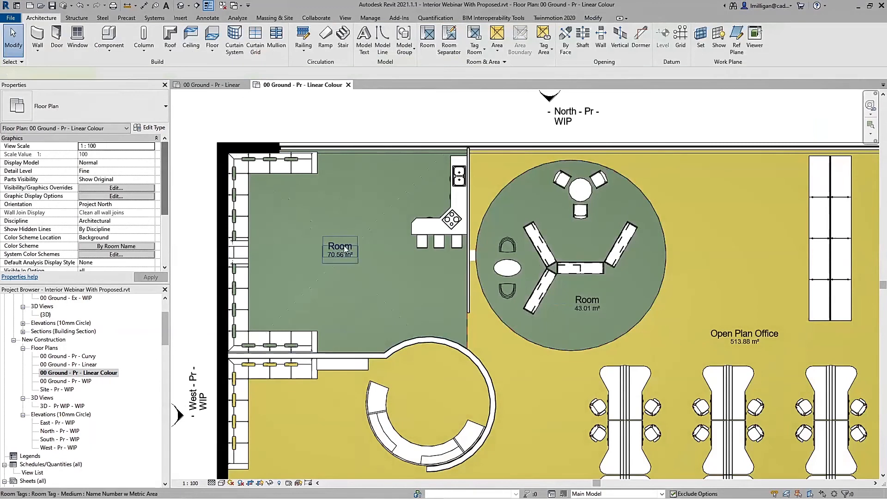
# Rename the room in the kitchen area Breakout 1.
pyautogui.click(345, 244)
pyautogui.click(345, 244)
pyautogui.write('B')
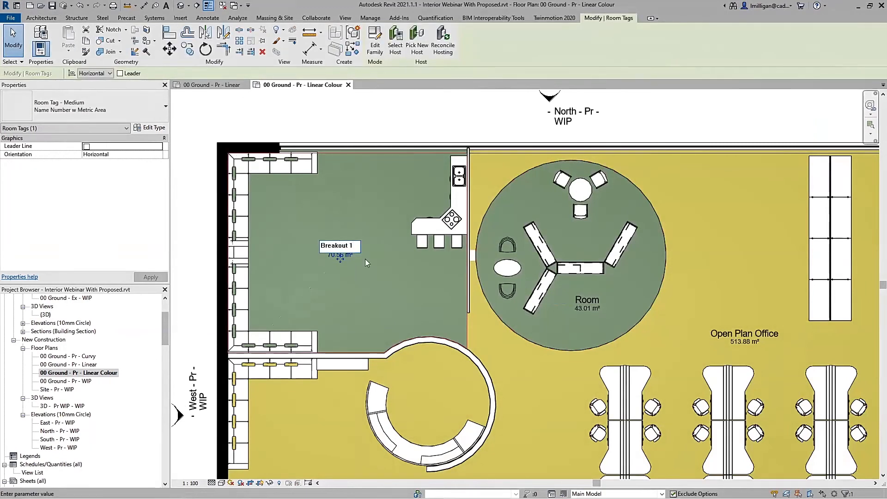
pyautogui.write('reakout 1')
pyautogui.press('Return')
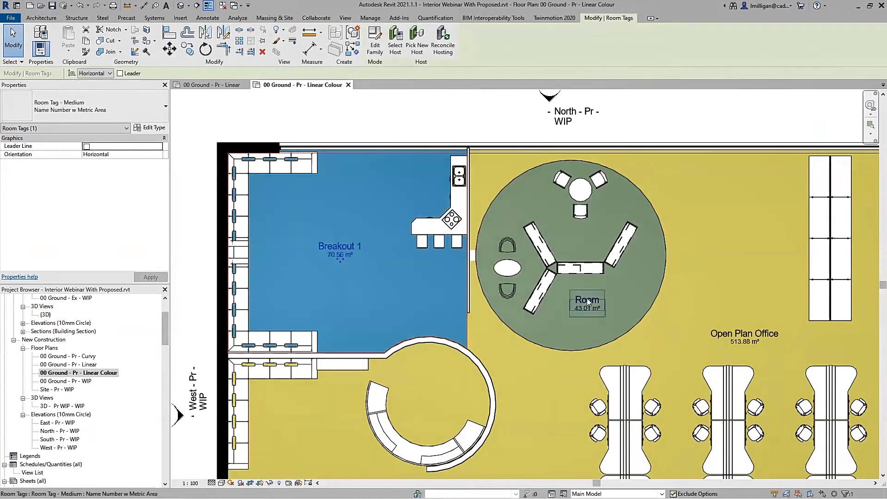
# Rename the room inside the circular area Breakout 2.
pyautogui.click(586, 298)
pyautogui.click(587, 299)
pyautogui.write('Break')
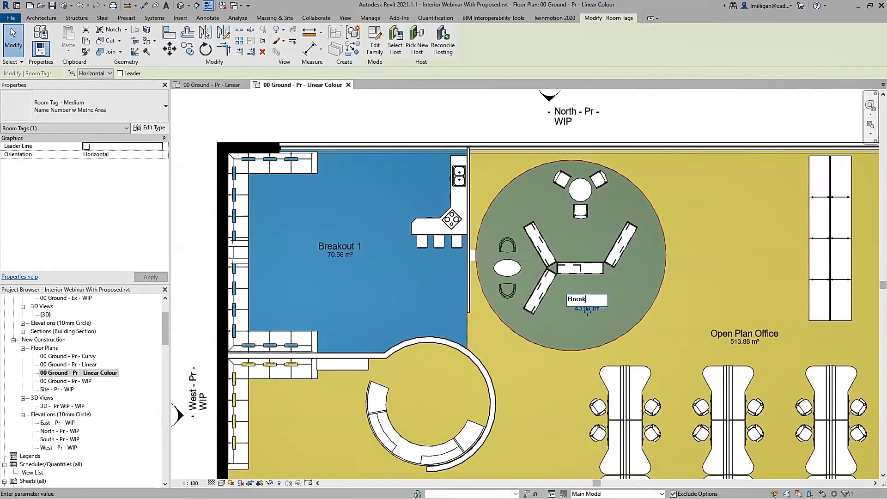
pyautogui.write('out 2')
pyautogui.press('Return')
# Shorten the By Room Name legend so its entries wrap into two columns within the view's boundary.
pyautogui.scroll(-2, 415, 187)
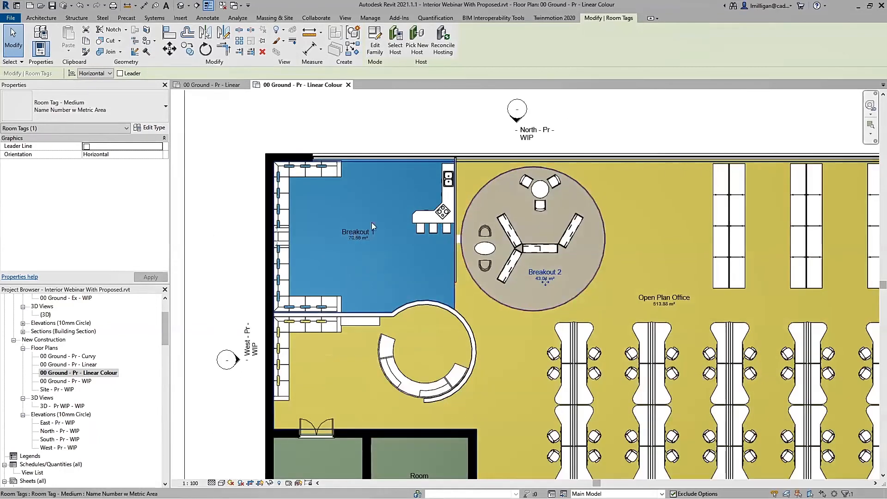
pyautogui.moveTo(564, 290); pyautogui.dragTo(441, 201, button='middle')
pyautogui.scroll(-3, 435, 195)
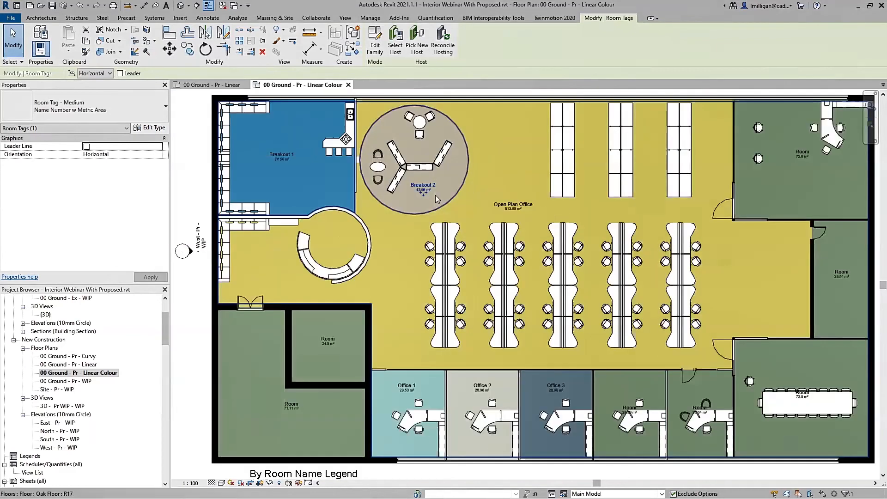
pyautogui.scroll(3, 327, 436)
pyautogui.click(353, 400)
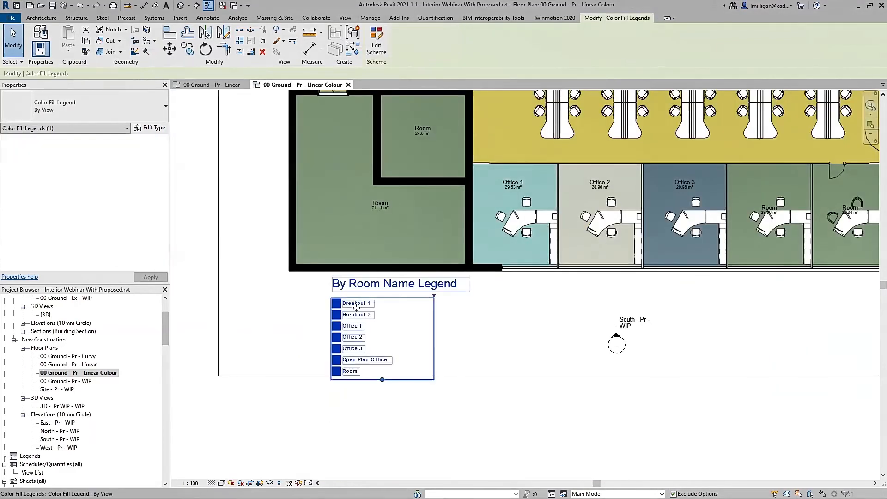
pyautogui.moveTo(382, 380); pyautogui.dragTo(386, 346)
pyautogui.click(360, 425)
pyautogui.scroll(-4, 360, 426)
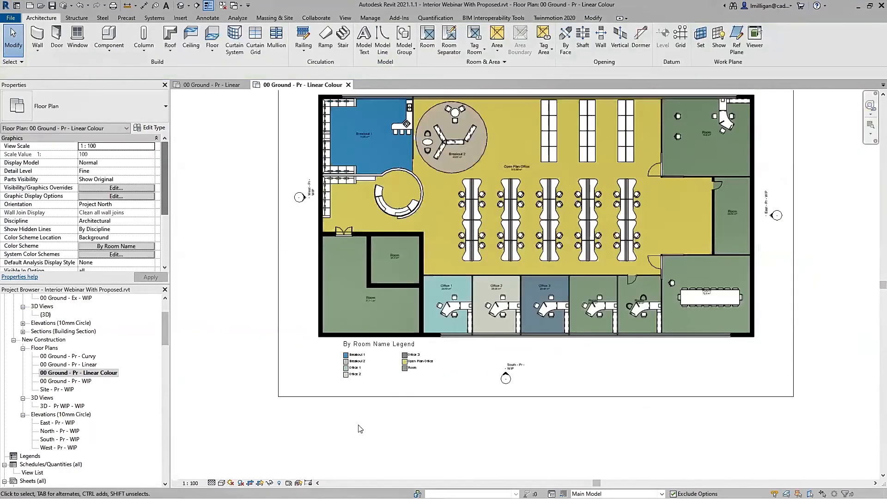
pyautogui.moveTo(505, 388); pyautogui.dragTo(476, 393, button='middle')
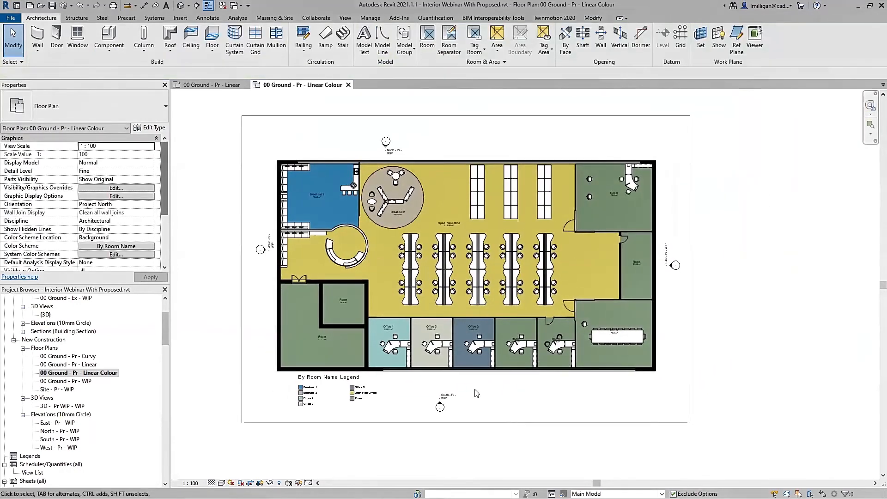